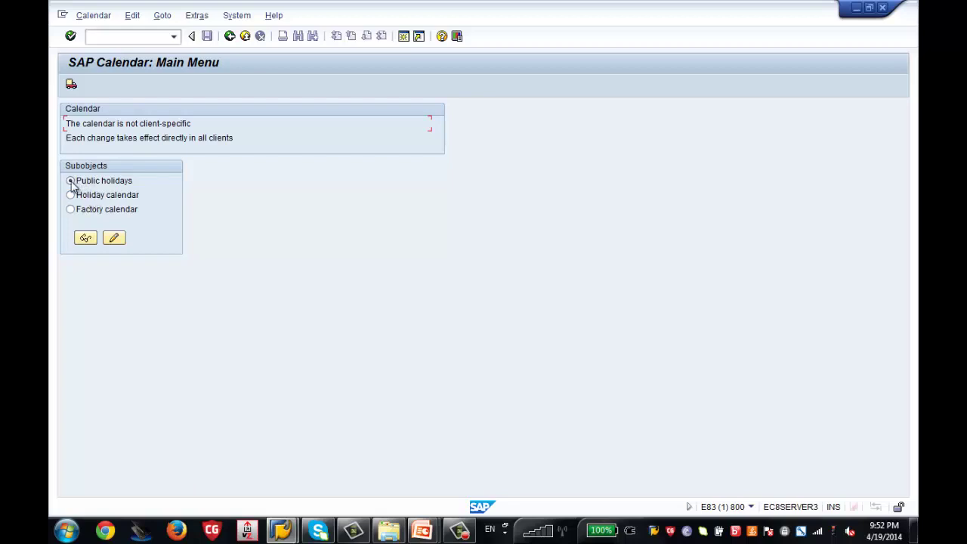
Start a new public holiday with fixed date in change mode and set its day to 02 and month to 05.
left_click(117, 241)
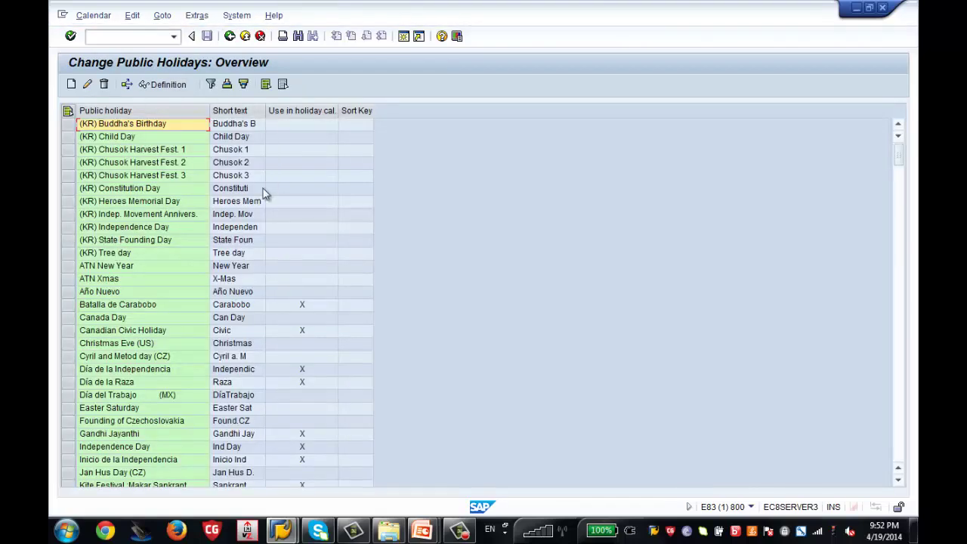
left_click(71, 85)
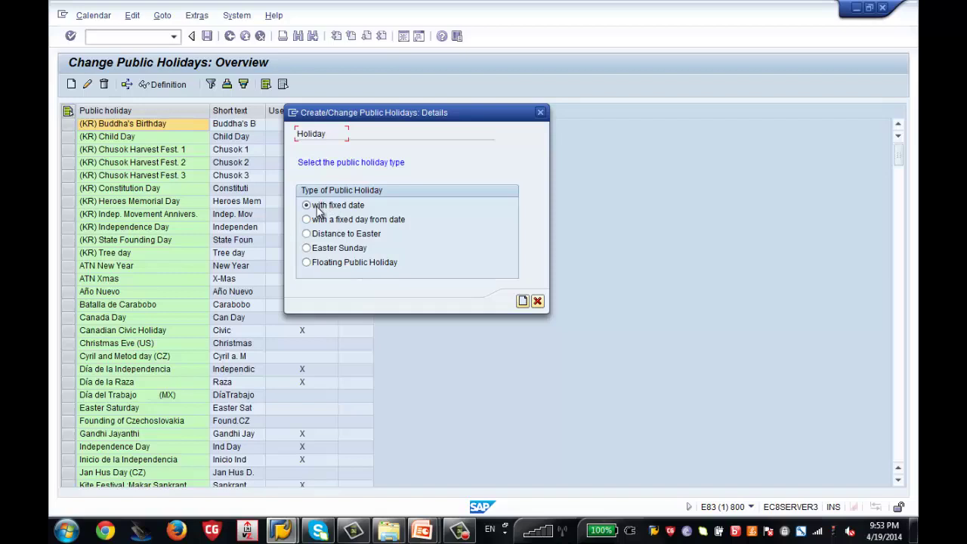
left_click(523, 302)
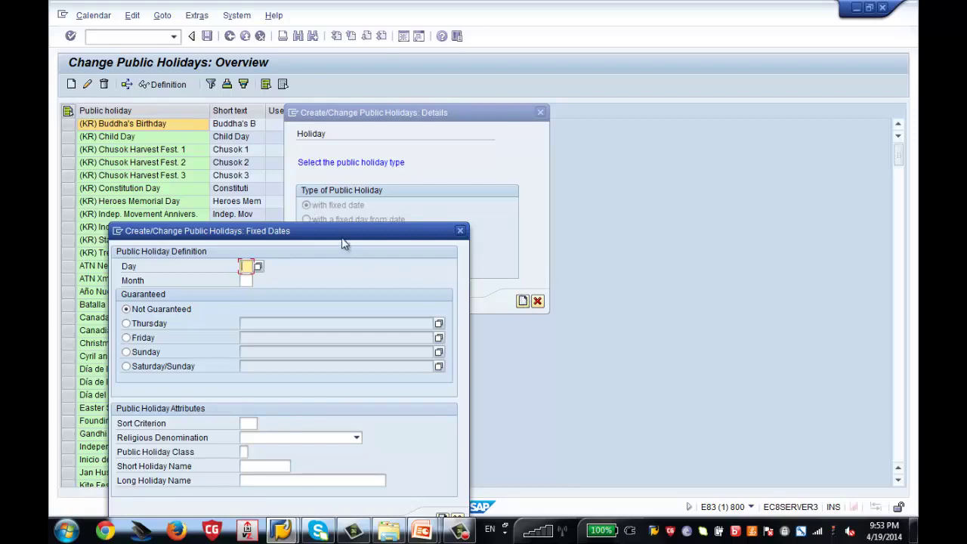
left_click_drag(371, 235, 669, 69)
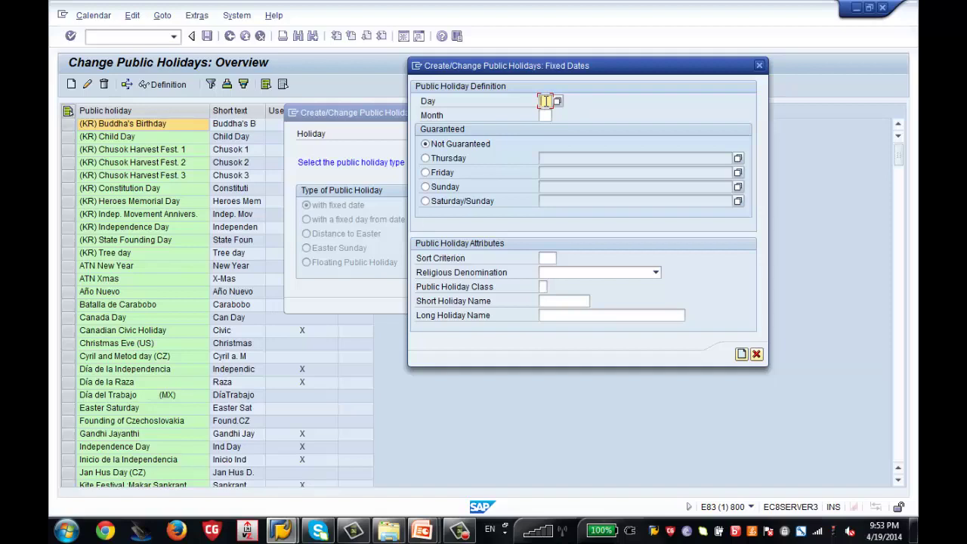
type("02")
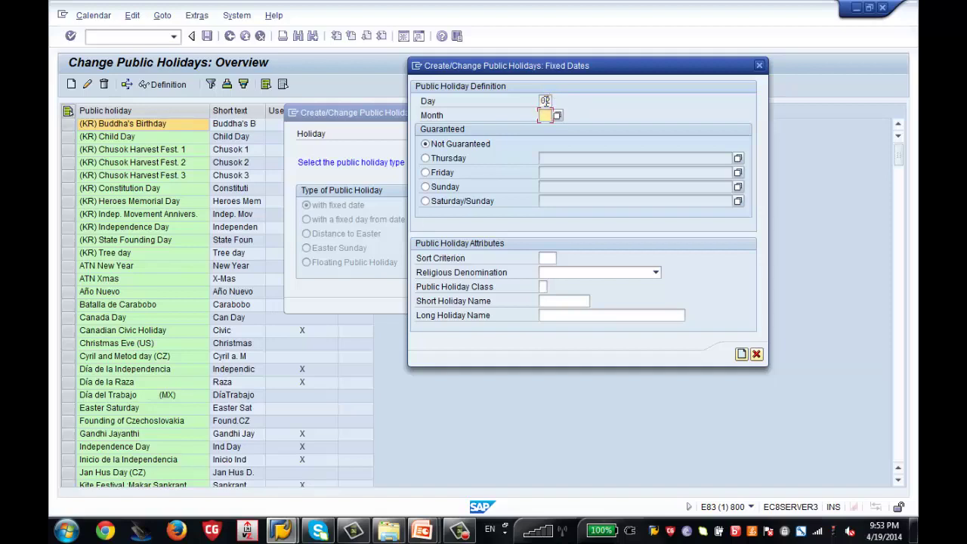
type("05")
Set the holiday's sort criterion to ZS and its public holiday class to 1.
left_click(549, 259)
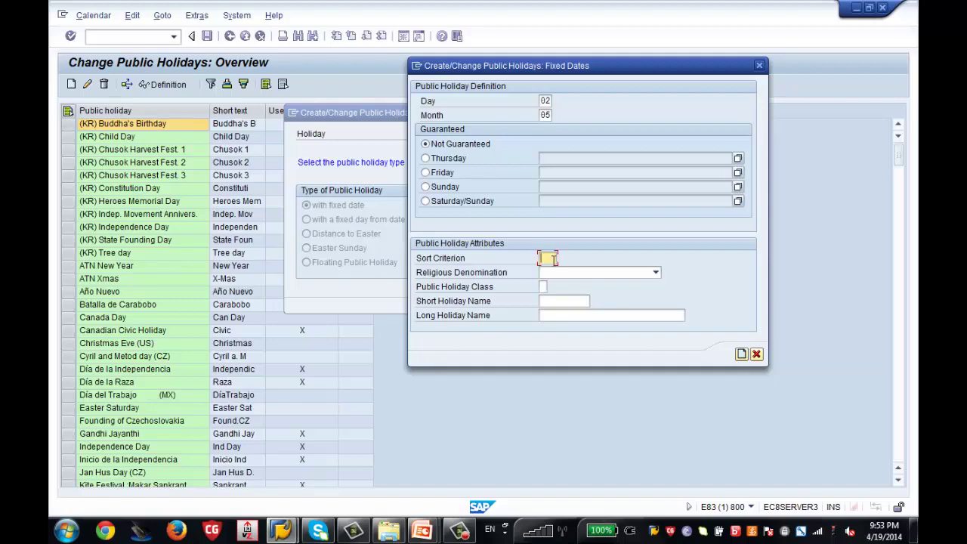
type("ZS")
left_click(542, 287)
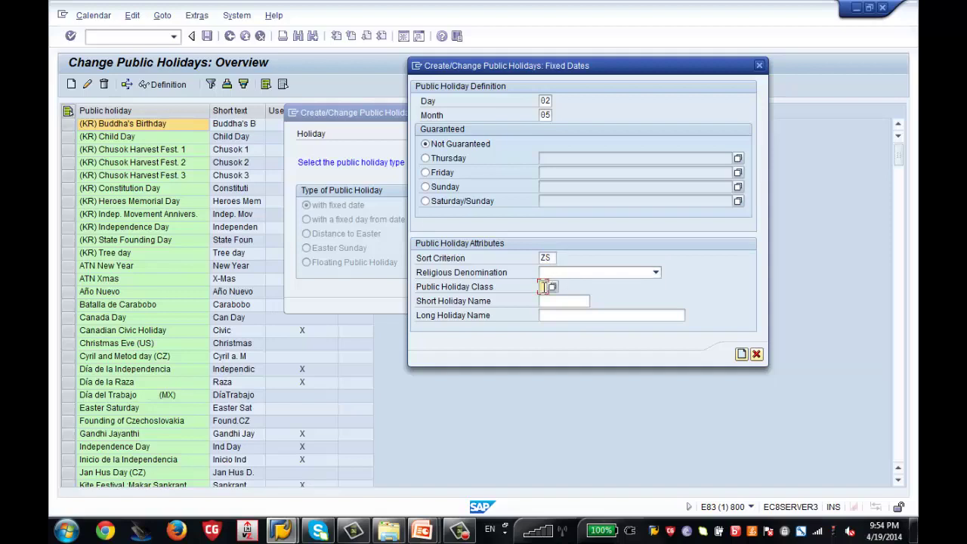
left_click(553, 287)
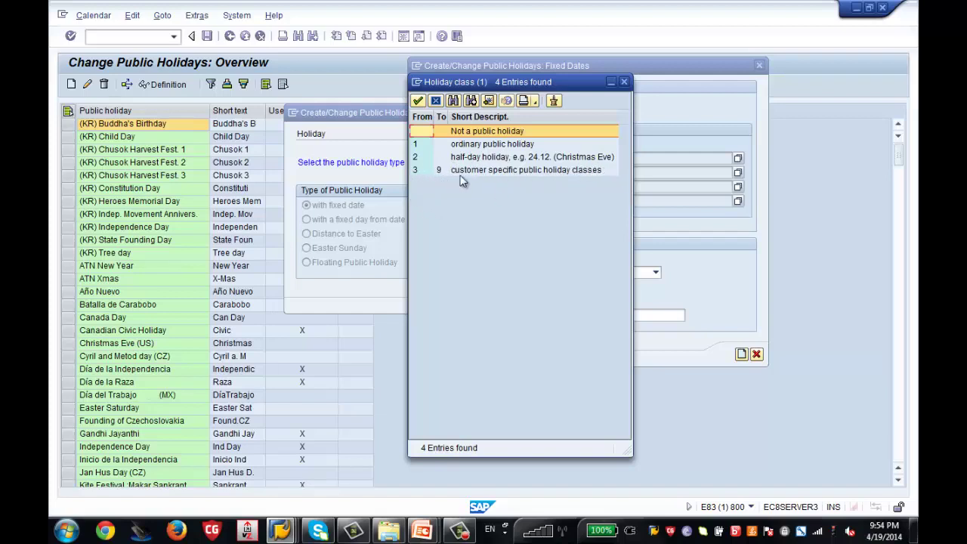
left_click(625, 82)
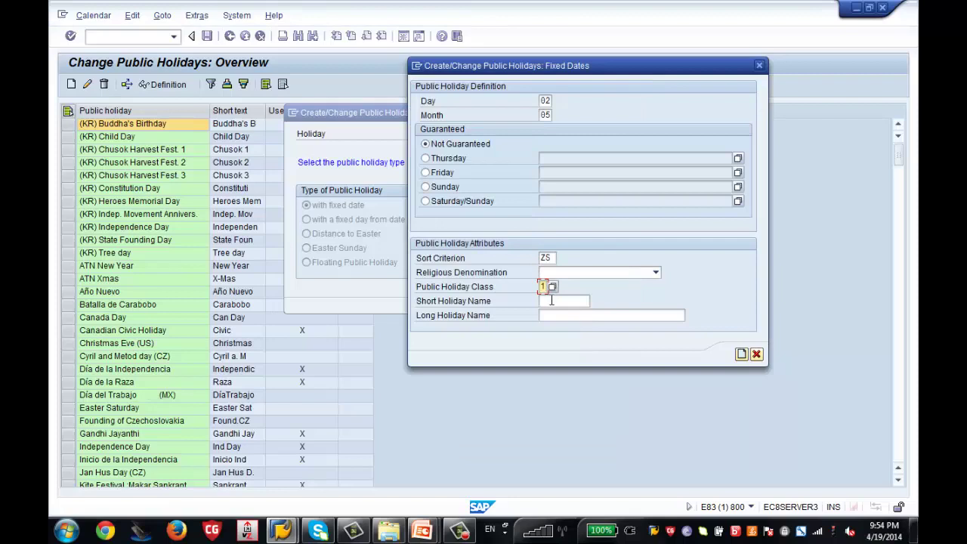
Enter "zenith Tes" as the short holiday name and "Zenith Test Fixed Date (ZS)" as the long holiday name.
left_click(551, 300)
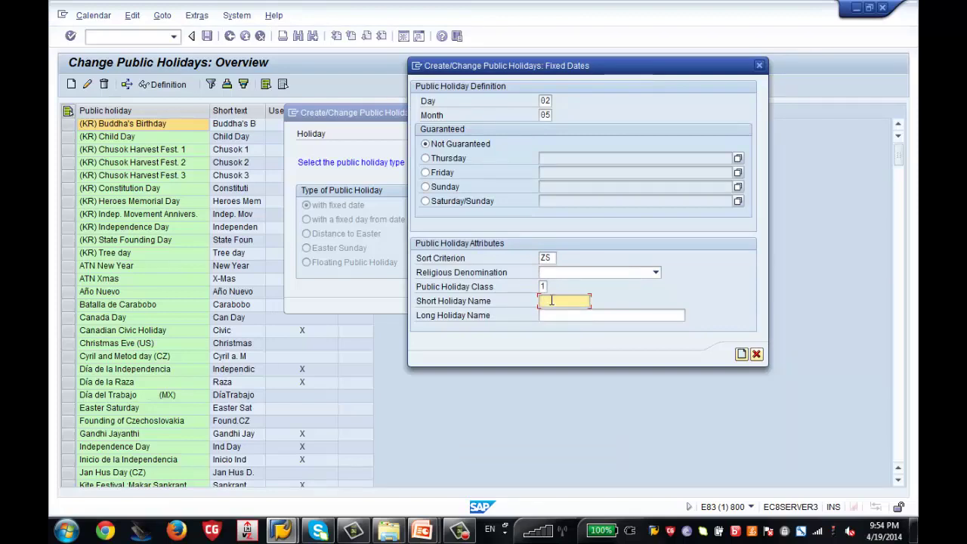
type("zenit")
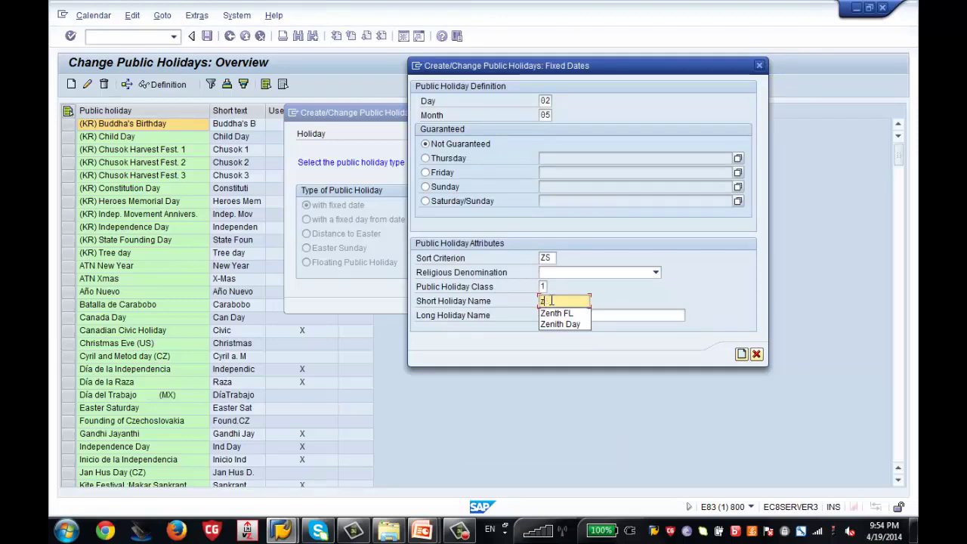
type("h ")
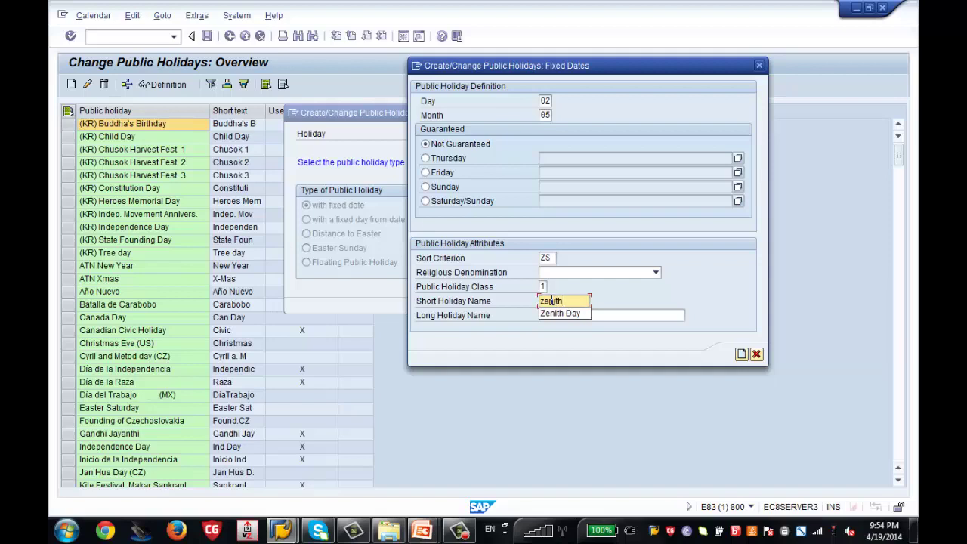
type("Tes")
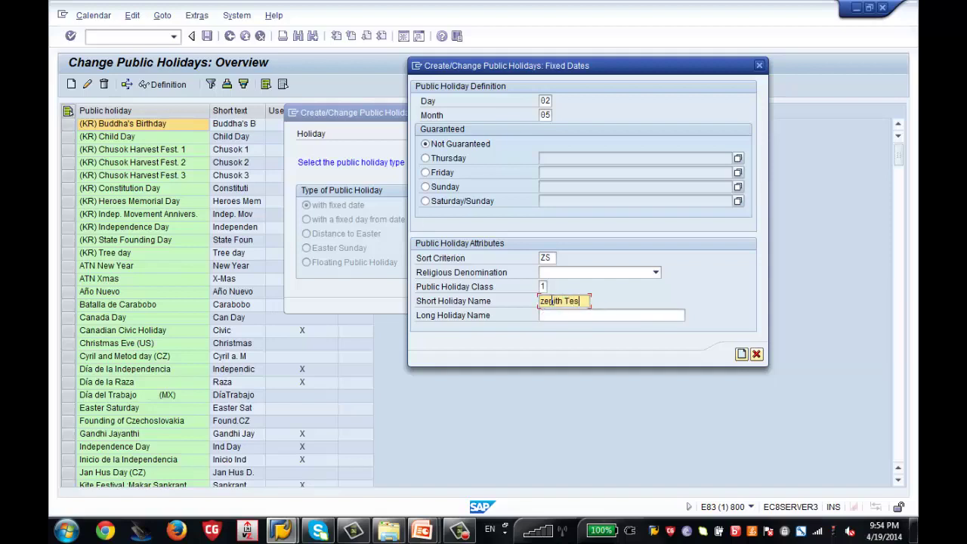
key("Tab")
type("Ze")
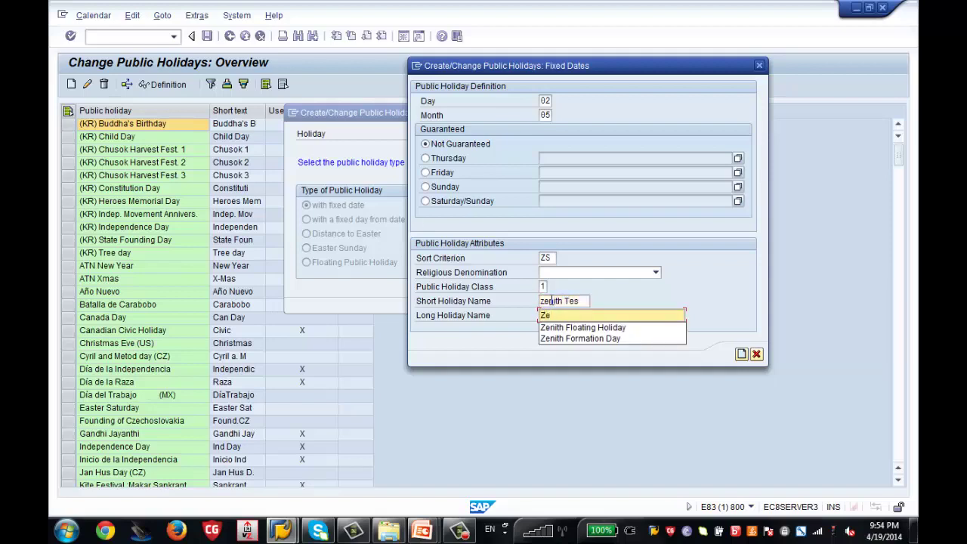
type("nith Test")
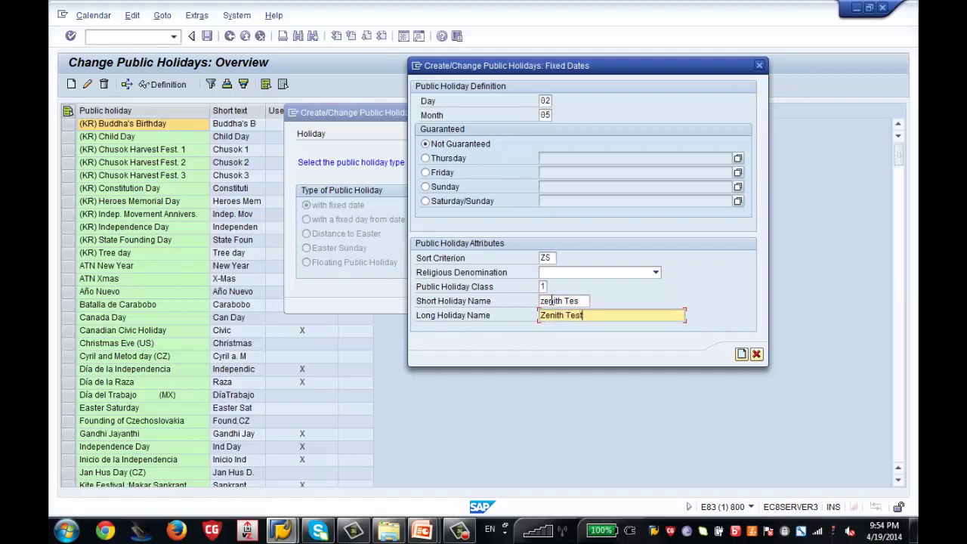
type(" Fixed Date (ZS)")
Check the May 2014 weekdays in the Windows calendar and change the holiday's day to 04.
left_click(880, 531)
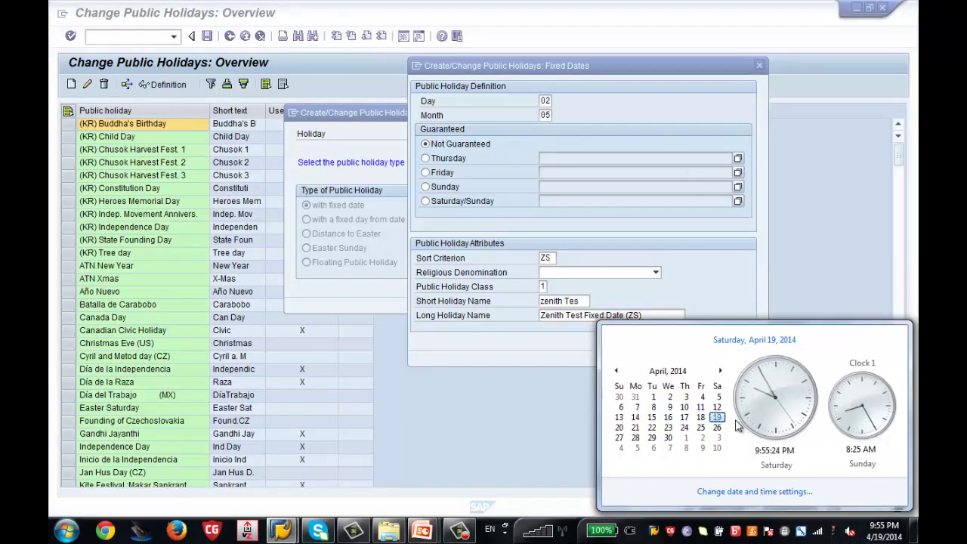
left_click(721, 370)
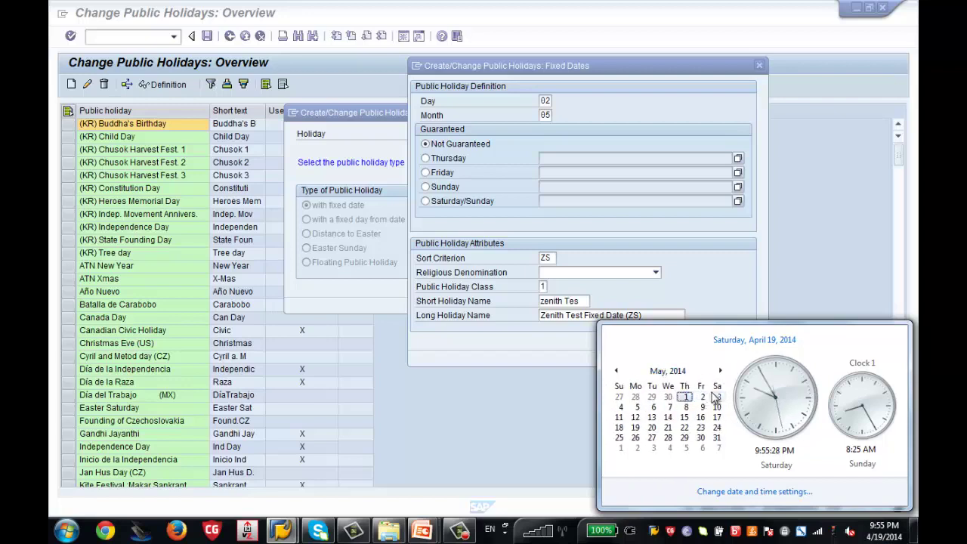
left_click(551, 100)
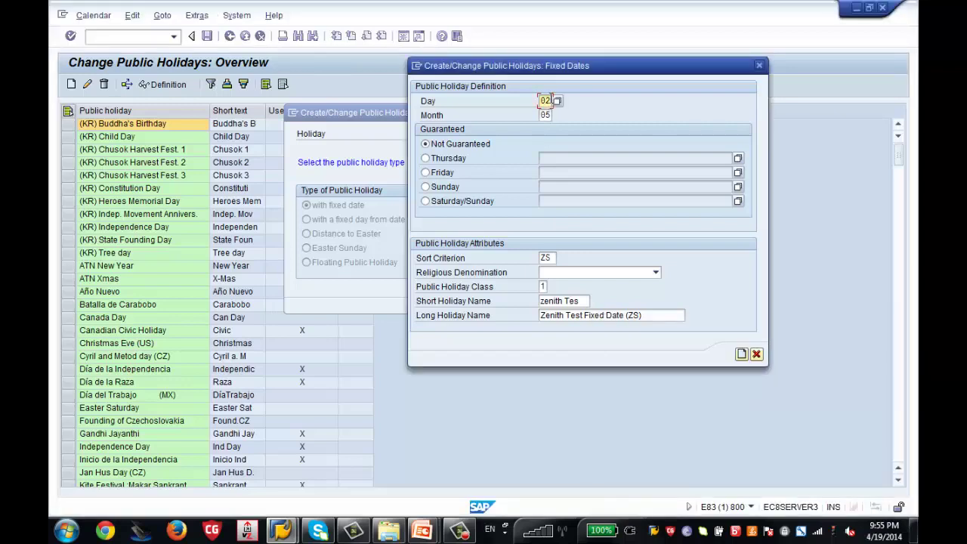
type("42")
key("BackSpace")
key("BackSpace")
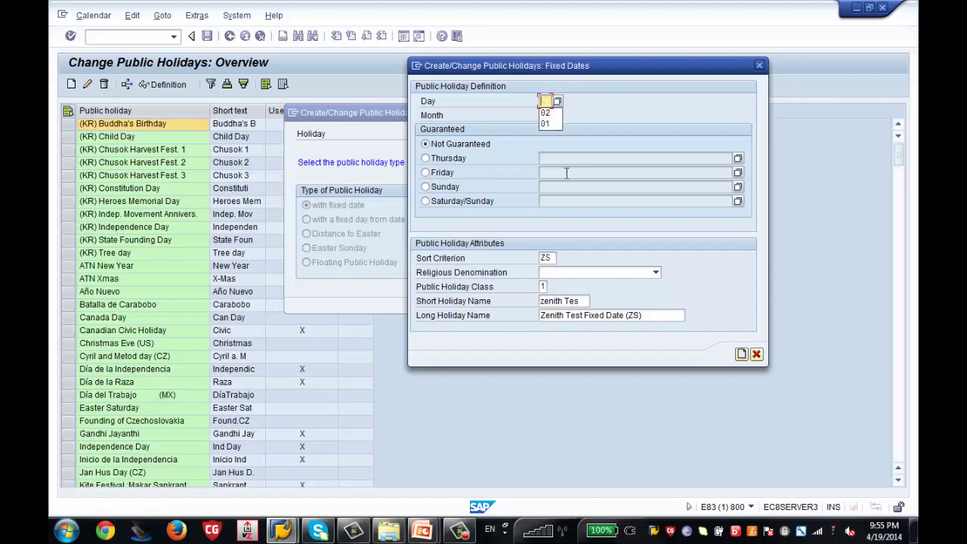
type("04")
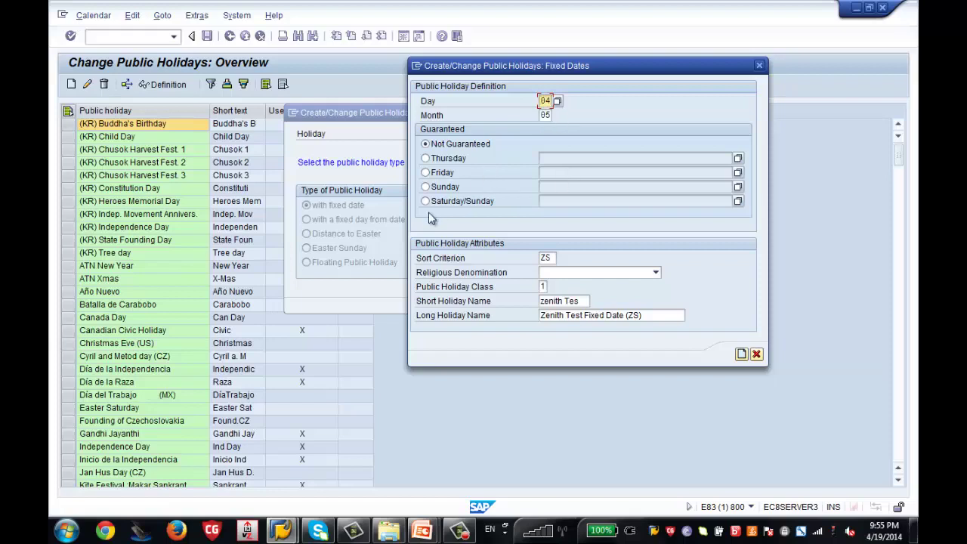
Guarantee the holiday for Saturday/Sunday with "move from Sat/Sun to previous/next day", create it and acknowledge the transport note.
left_click(432, 200)
left_click(738, 201)
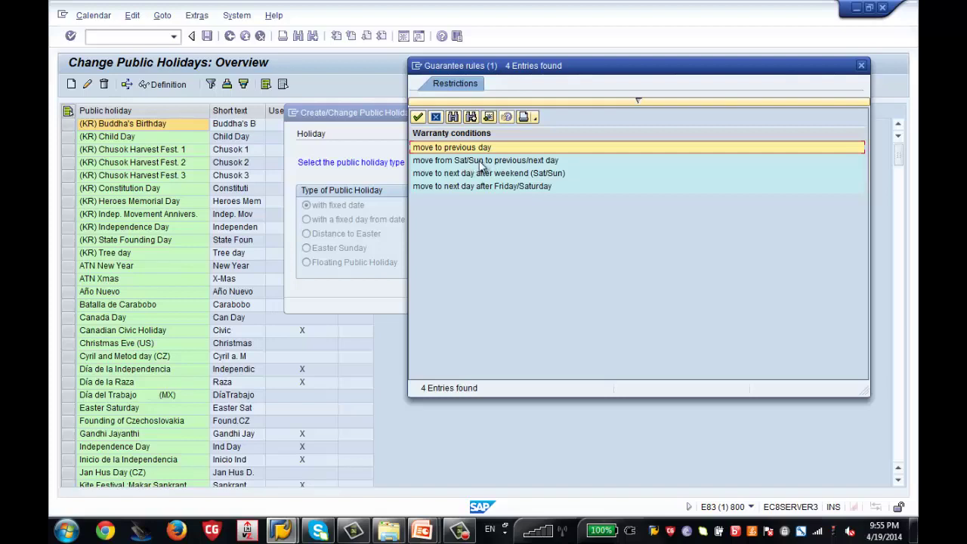
double_click(481, 162)
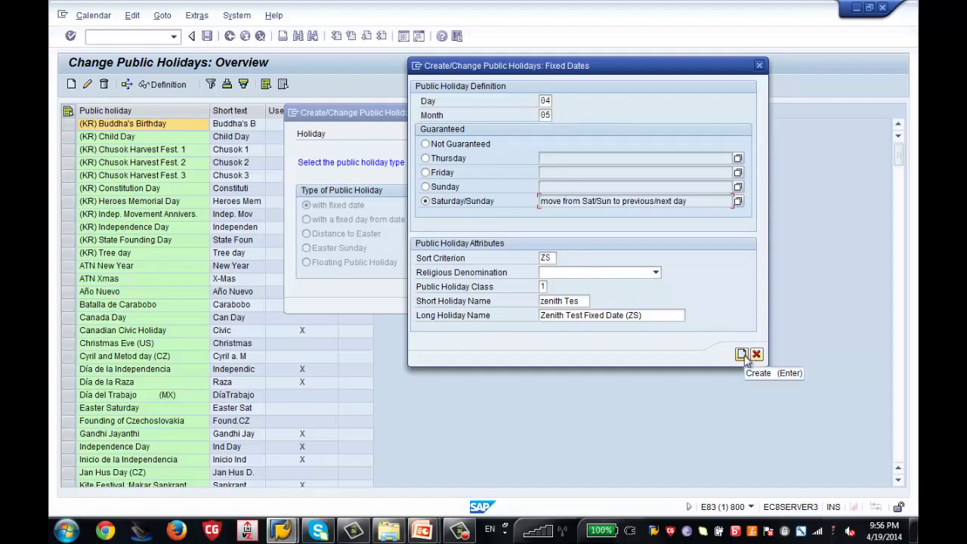
left_click(742, 355)
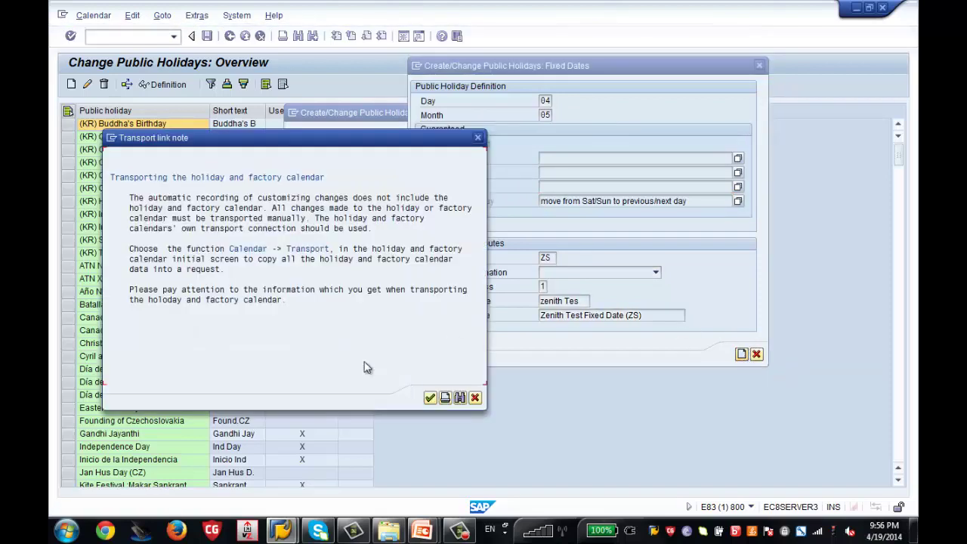
left_click(429, 399)
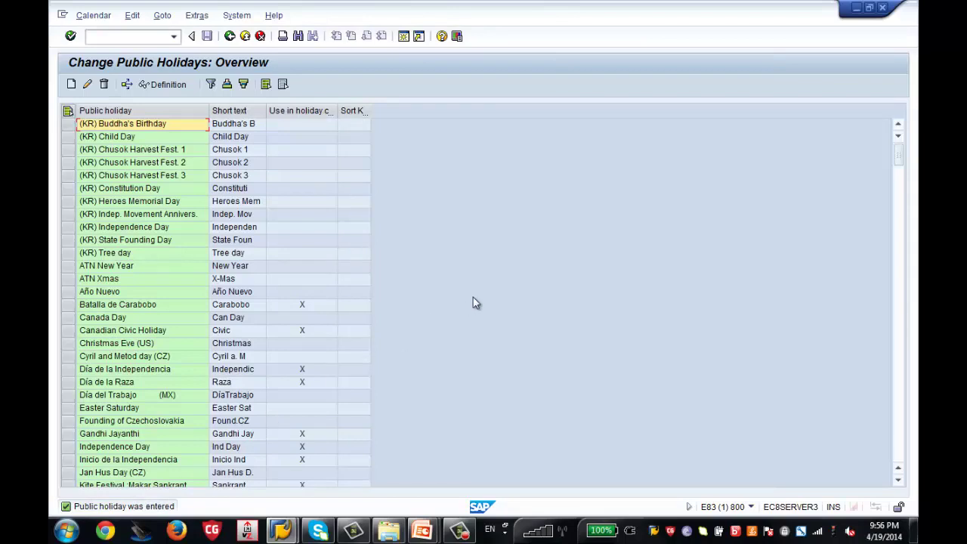
Search the public holidays for ZS and select the Zenith Test Fixed Date (ZS) entry to review it.
left_click(299, 41)
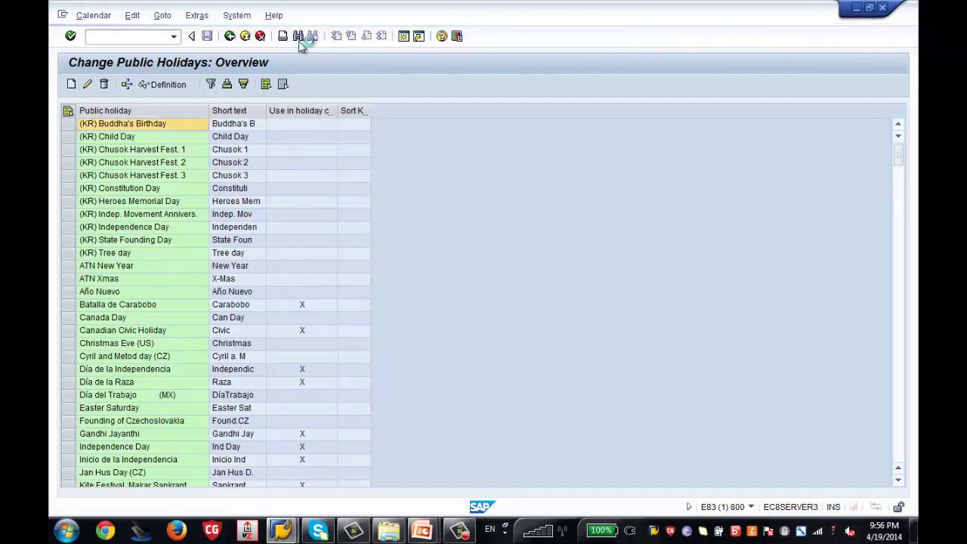
type("ZS")
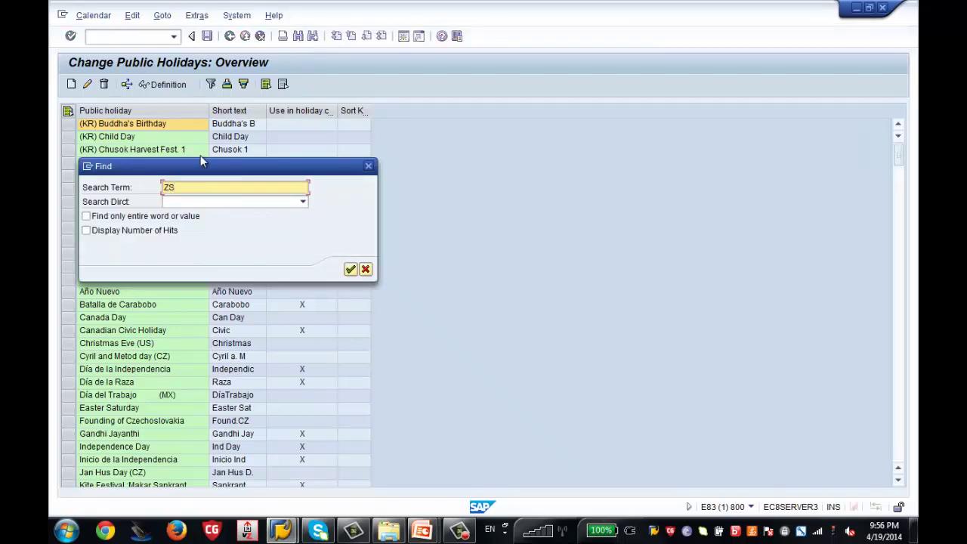
key("Return")
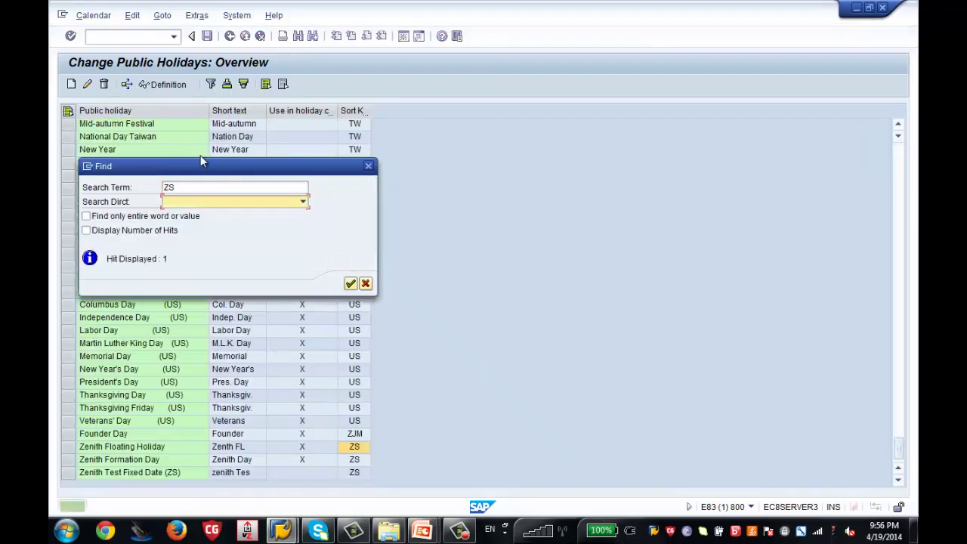
left_click(368, 166)
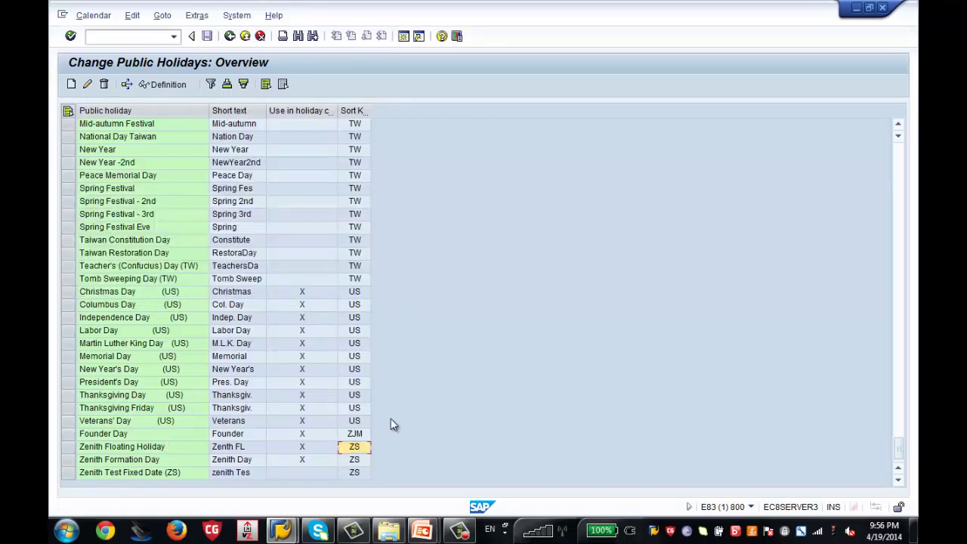
left_click(69, 446)
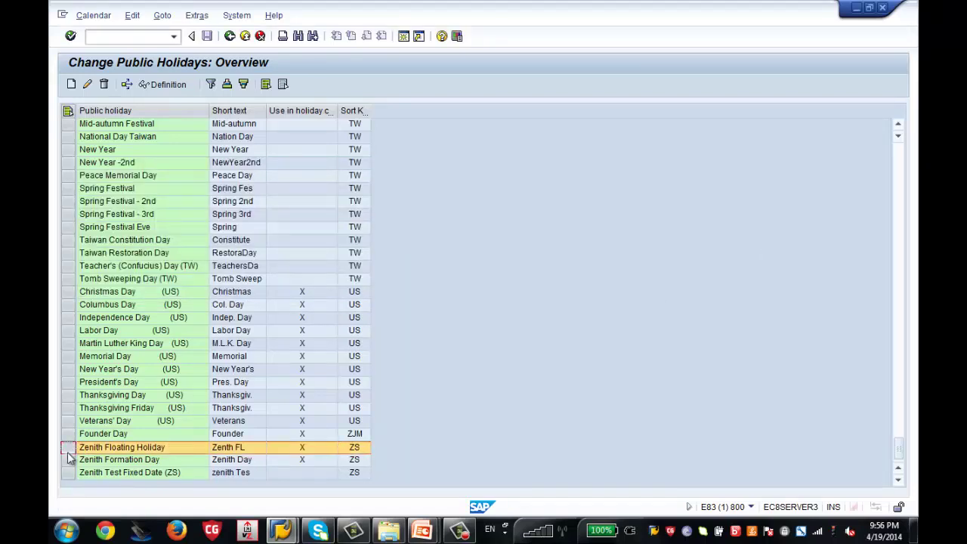
left_click(69, 461)
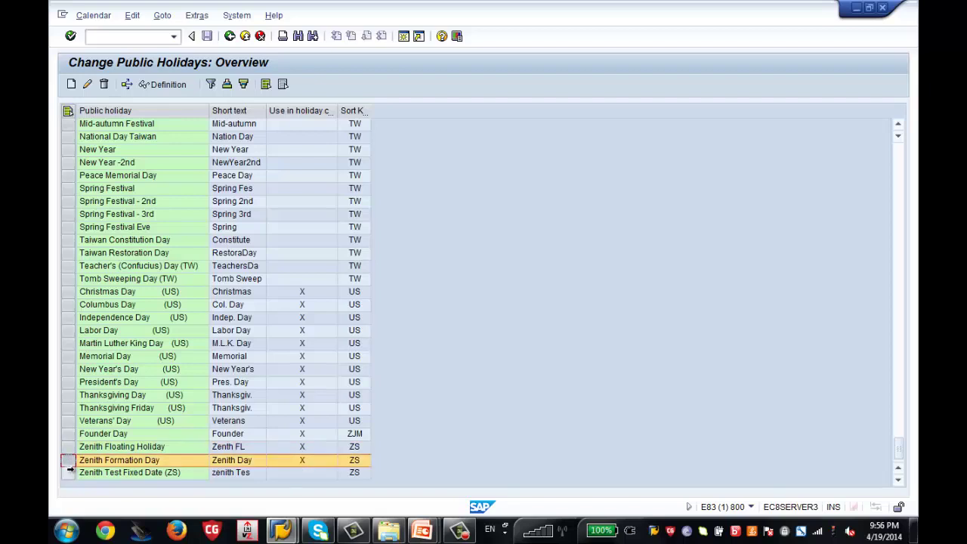
left_click(69, 468)
left_click(69, 473)
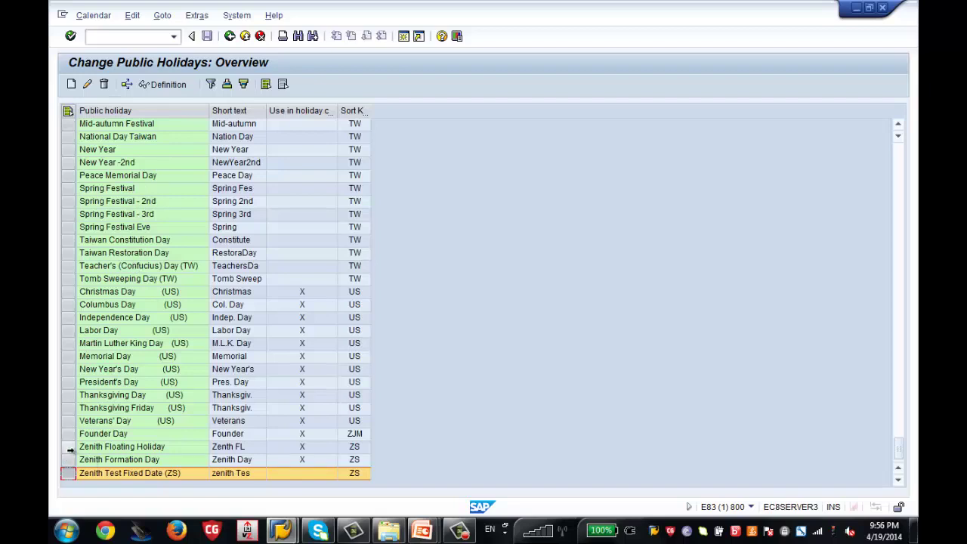
Return to the calendar main menu, open the holiday calendars for changing and select the ZS Zenith Holiday Calendar.
left_click(231, 37)
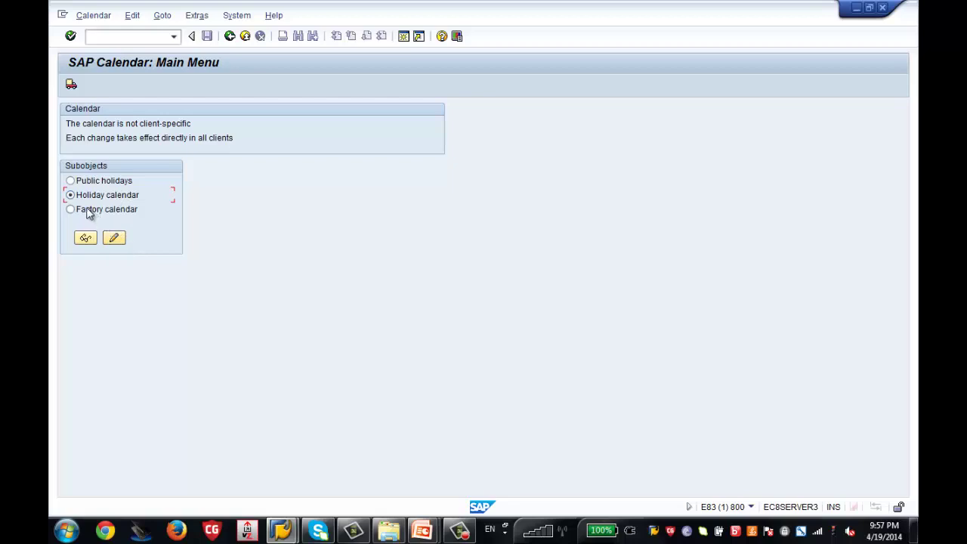
left_click(113, 239)
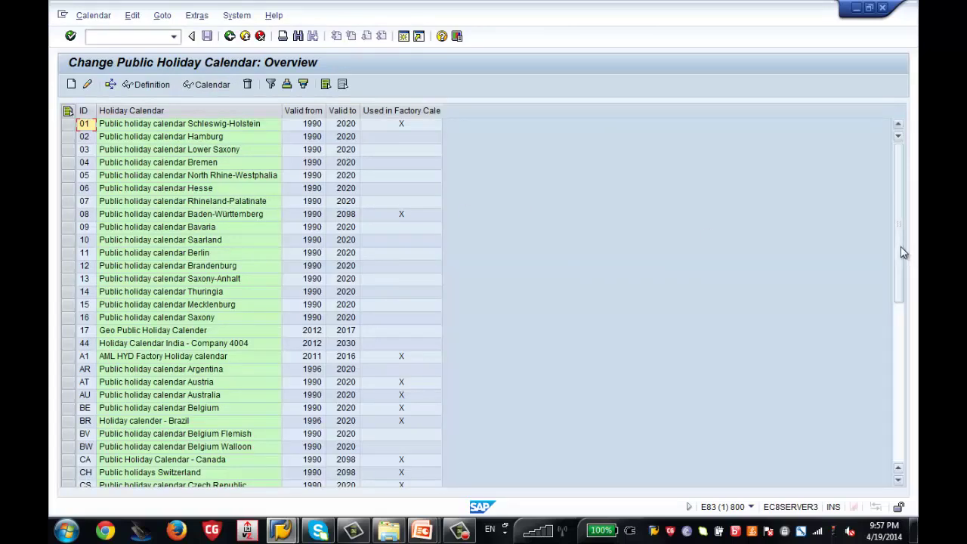
left_click_drag(904, 252, 896, 412)
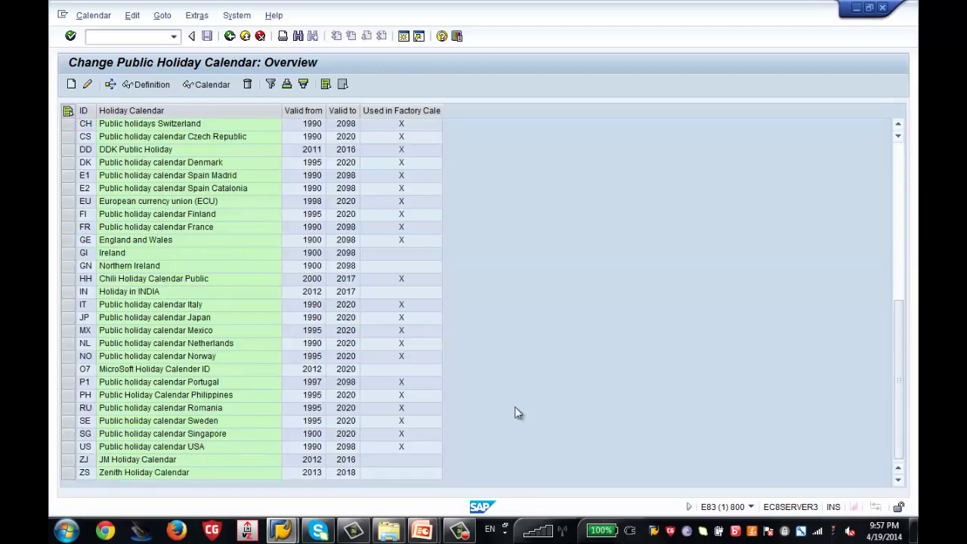
left_click(68, 474)
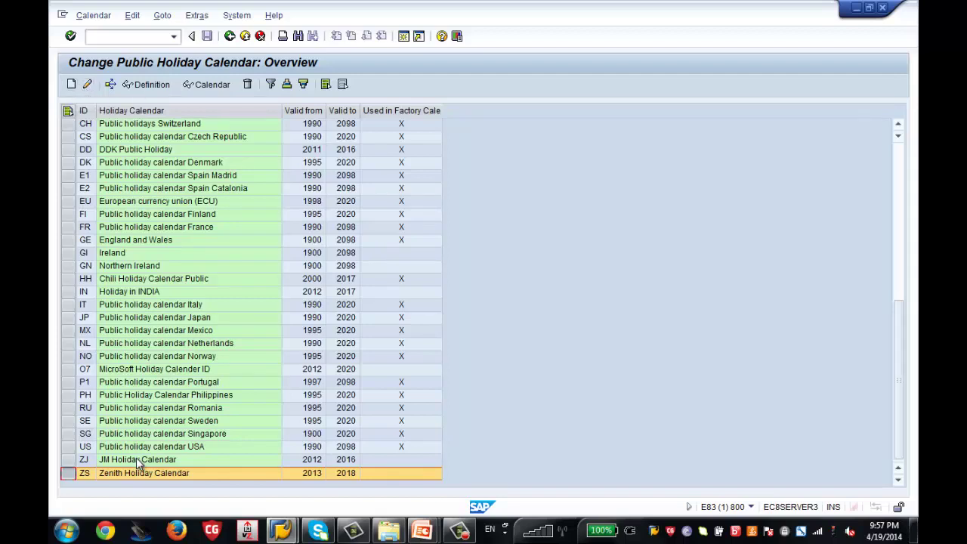
Open the ZS Zenith Holiday Calendar for changing and search the assignable public holidays for ZS.
left_click(87, 85)
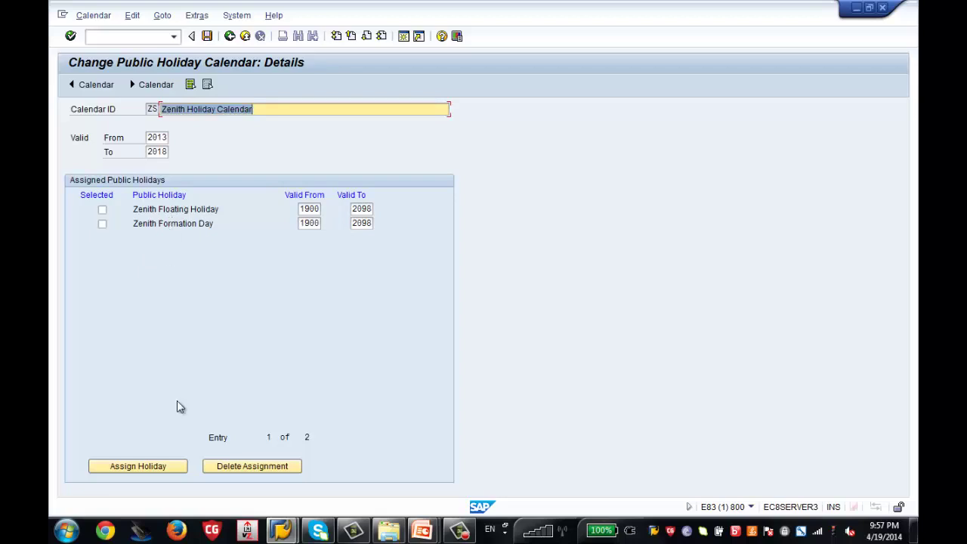
left_click(157, 472)
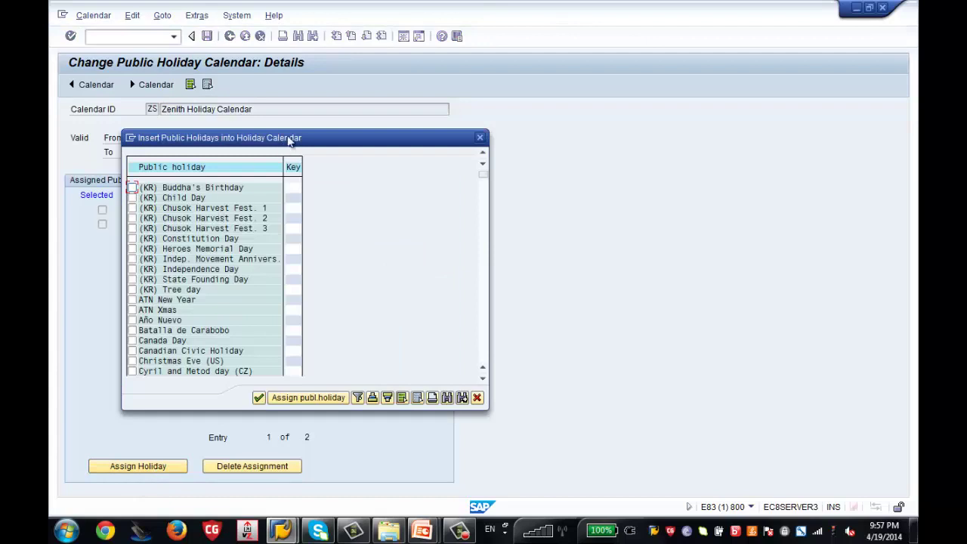
left_click_drag(289, 139, 542, 97)
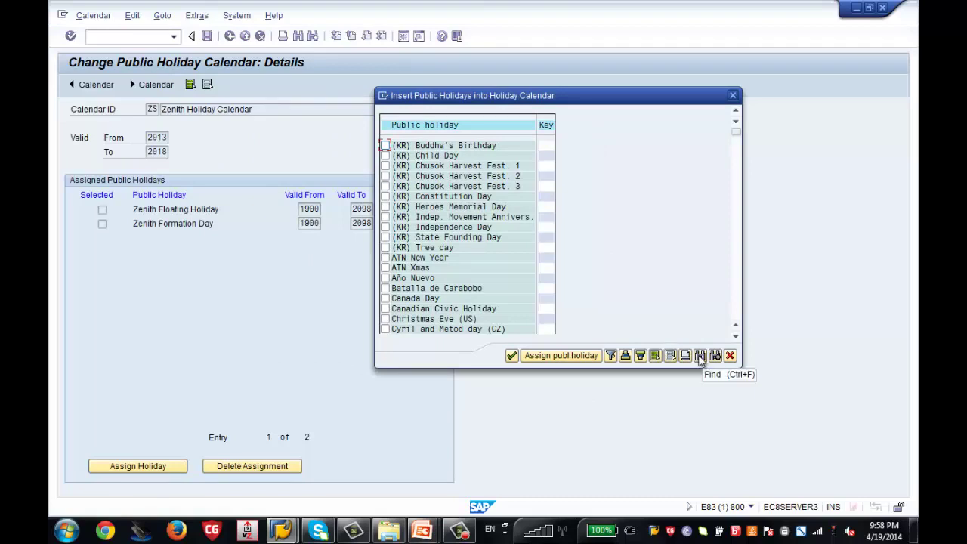
left_click(700, 357)
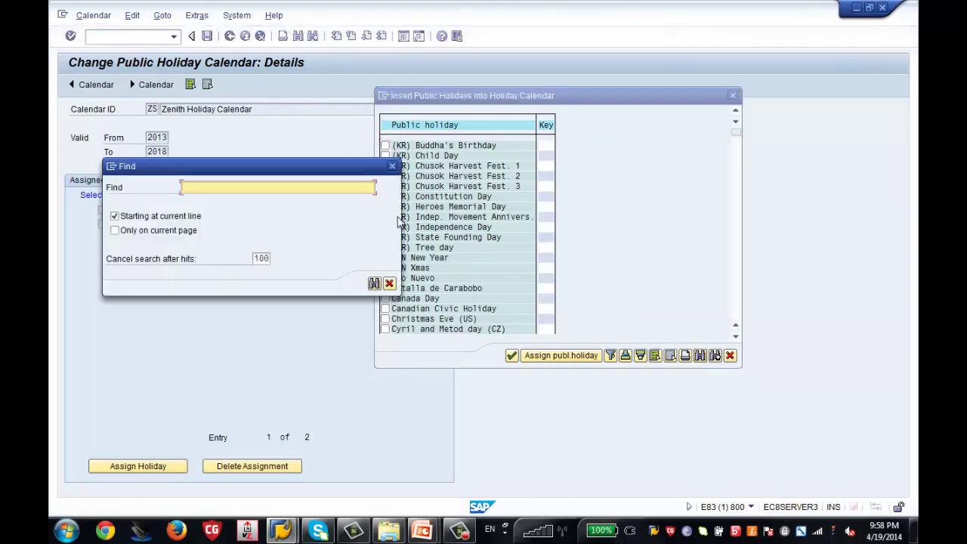
type("ZS")
key("Return")
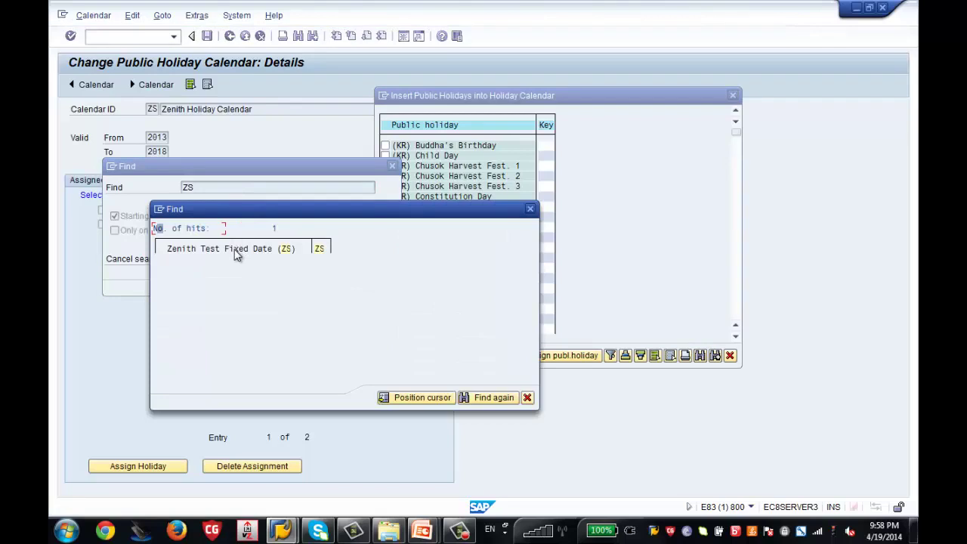
left_click_drag(303, 205, 609, 92)
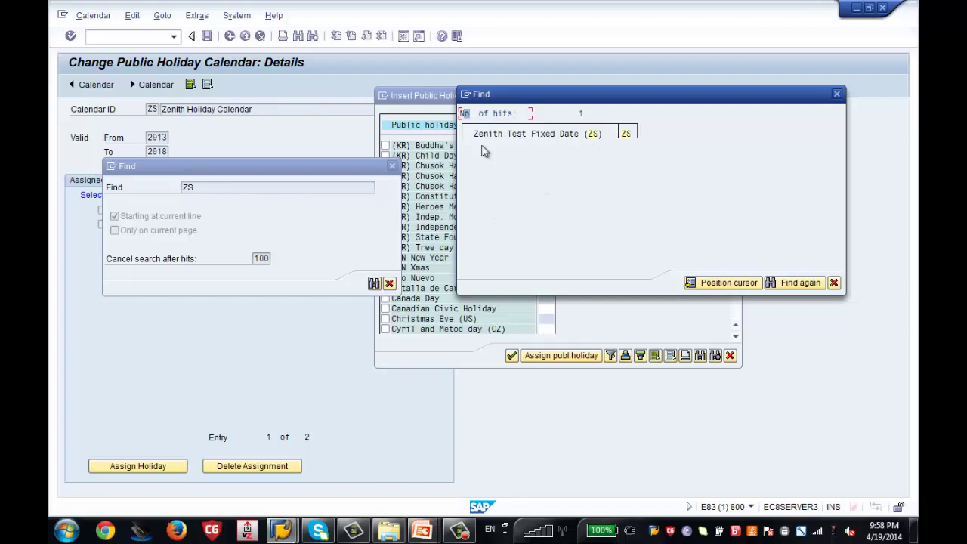
Pick Zenith Test Fixed Date (ZS) from the search hits and assign it to the Zenith Holiday Calendar.
double_click(531, 135)
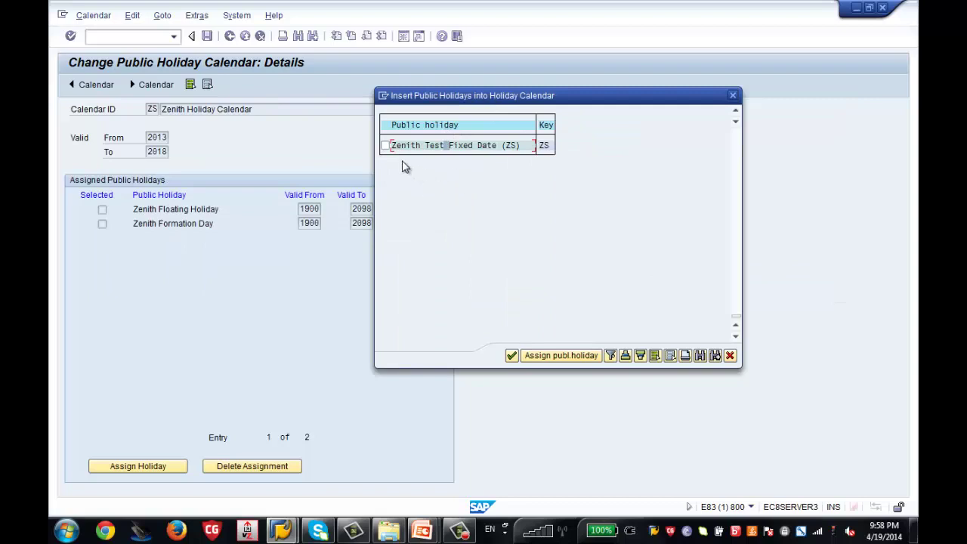
left_click(384, 148)
left_click(569, 359)
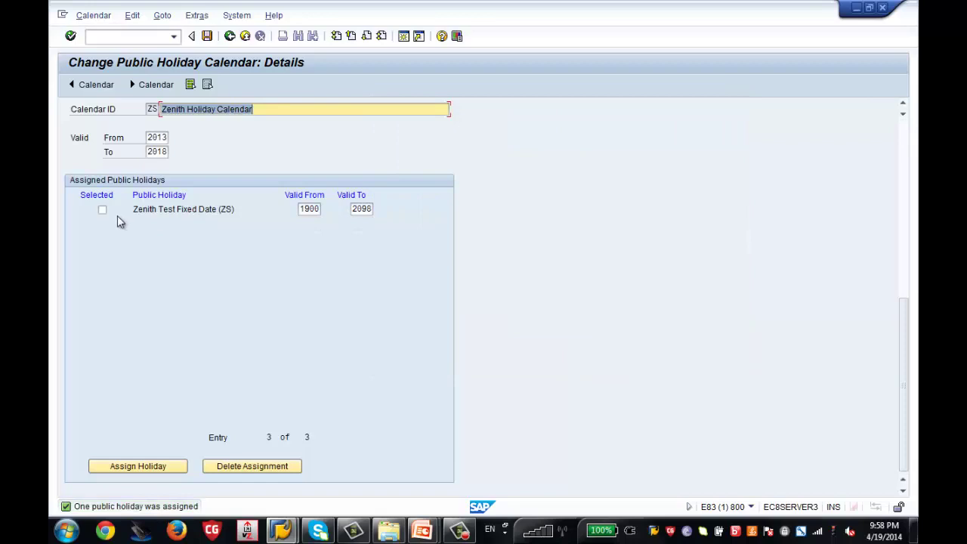
Save the Zenith Holiday Calendar despite the floating holiday warning, acknowledge the transport note and return to the calendar overview.
left_click(207, 37)
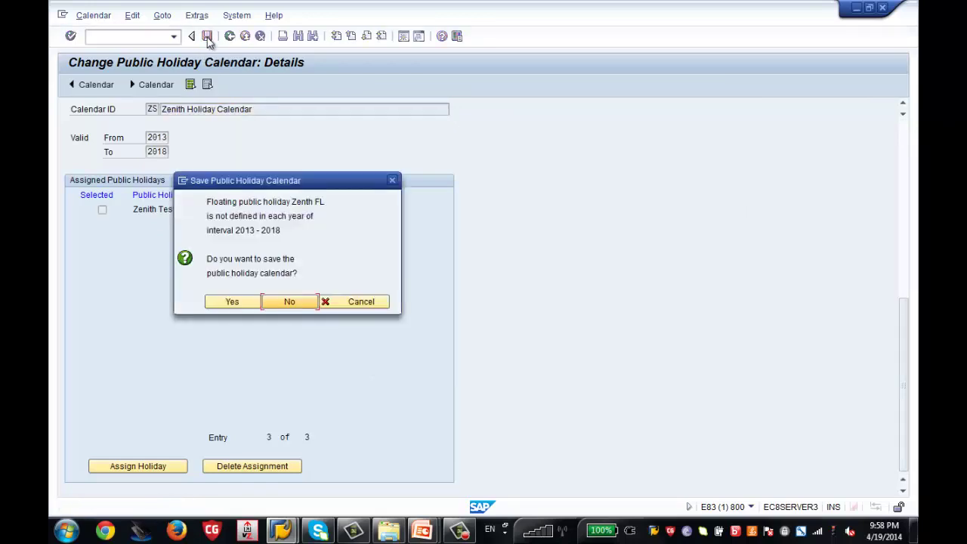
left_click(233, 302)
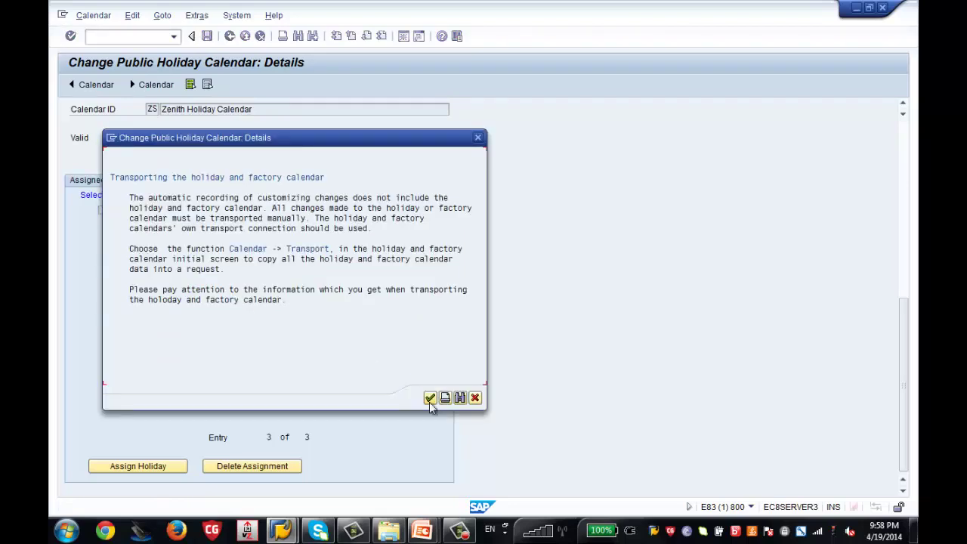
left_click(429, 399)
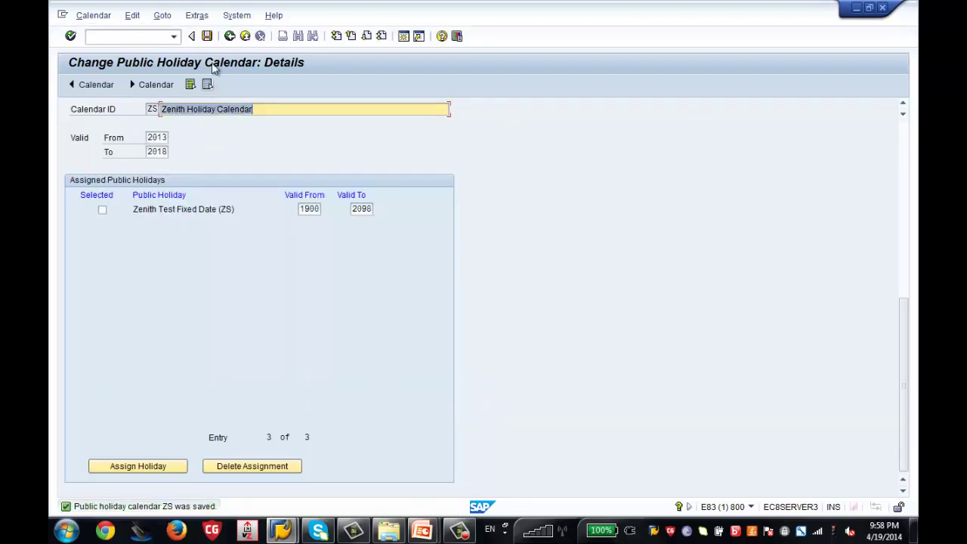
left_click(231, 36)
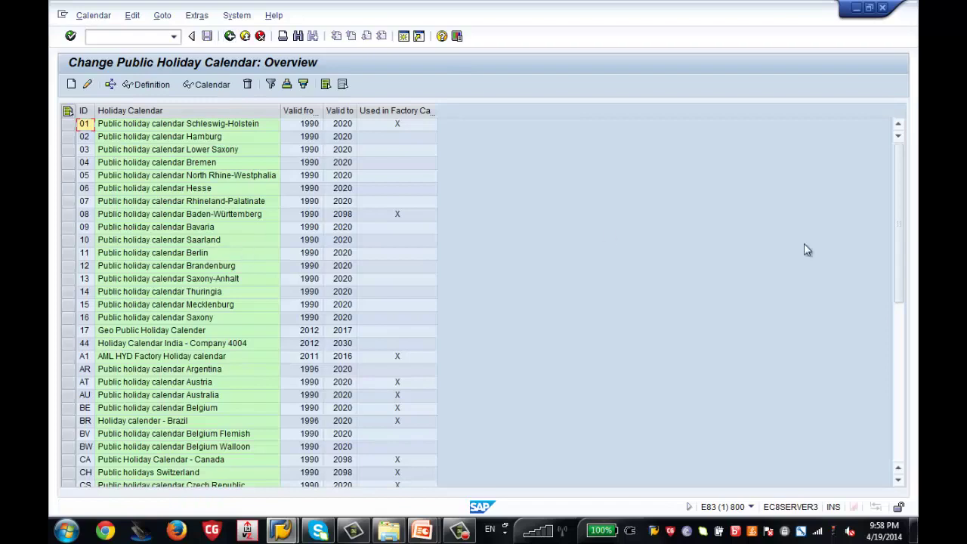
Reopen the ZS Zenith Holiday Calendar details to check its assigned public holidays, and return to the overview.
left_click_drag(904, 270, 904, 423)
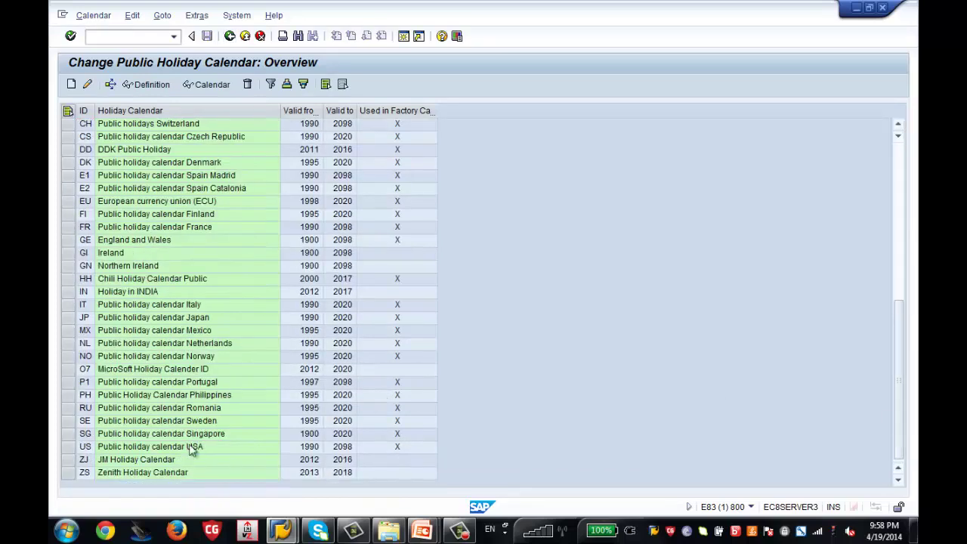
left_click(68, 473)
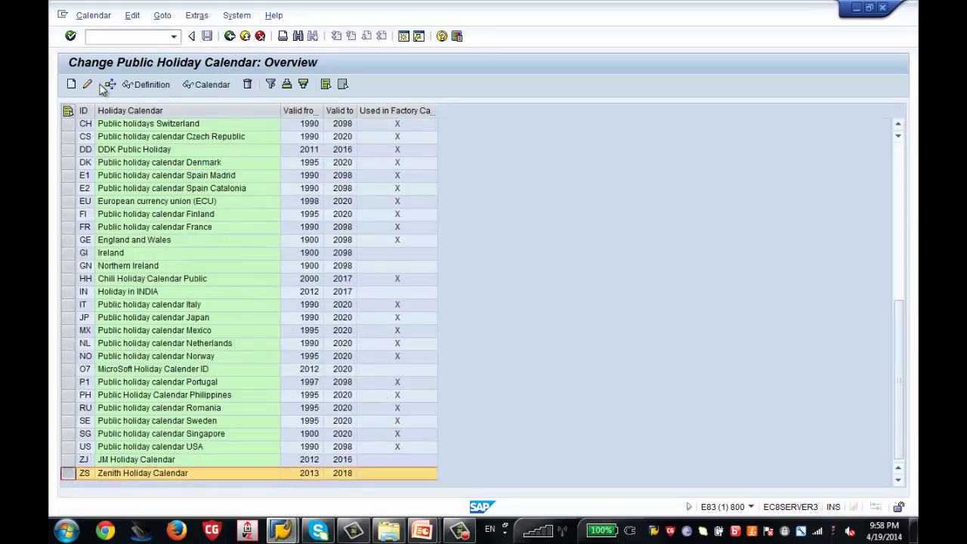
left_click(87, 84)
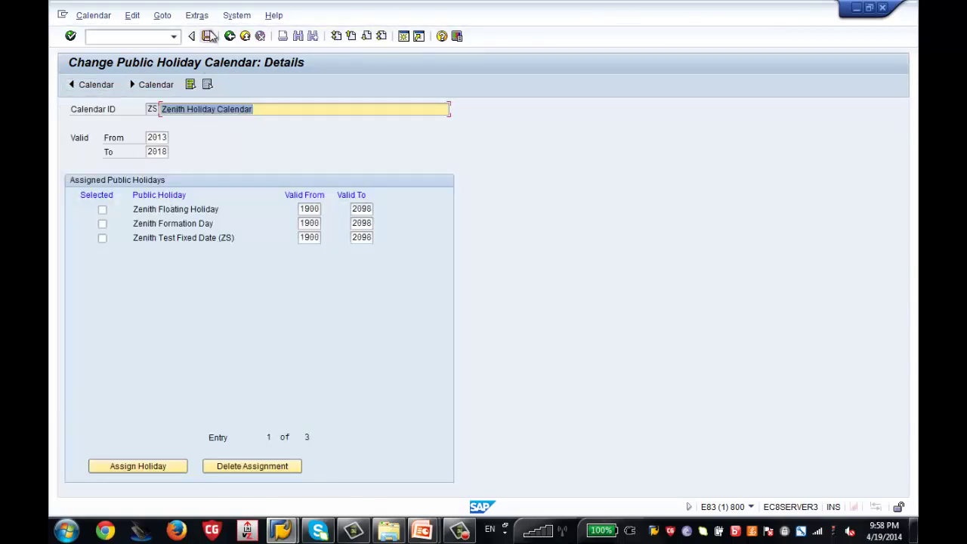
left_click(230, 37)
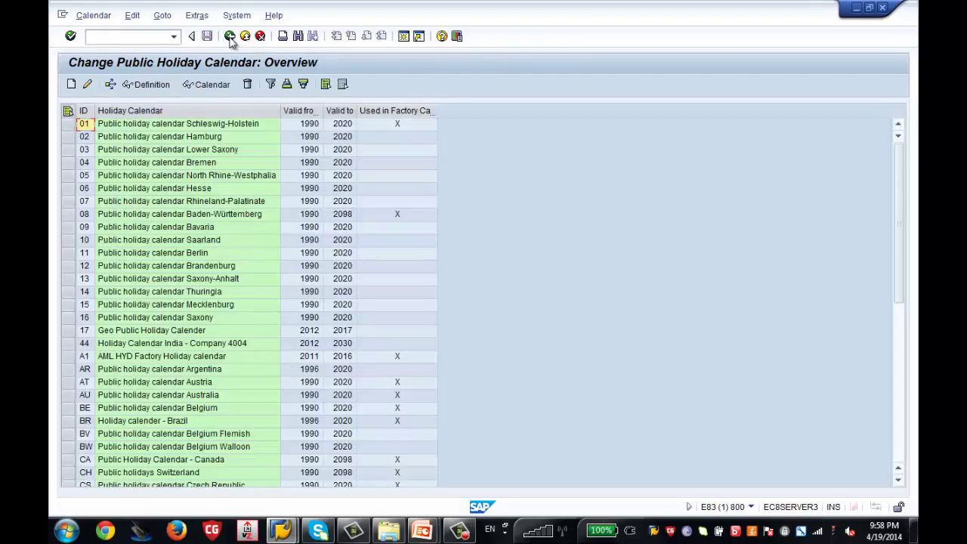
Display the year overview of the ZS Zenith Holiday Calendar and return to the SAP Calendar main menu.
left_click_drag(896, 261, 892, 420)
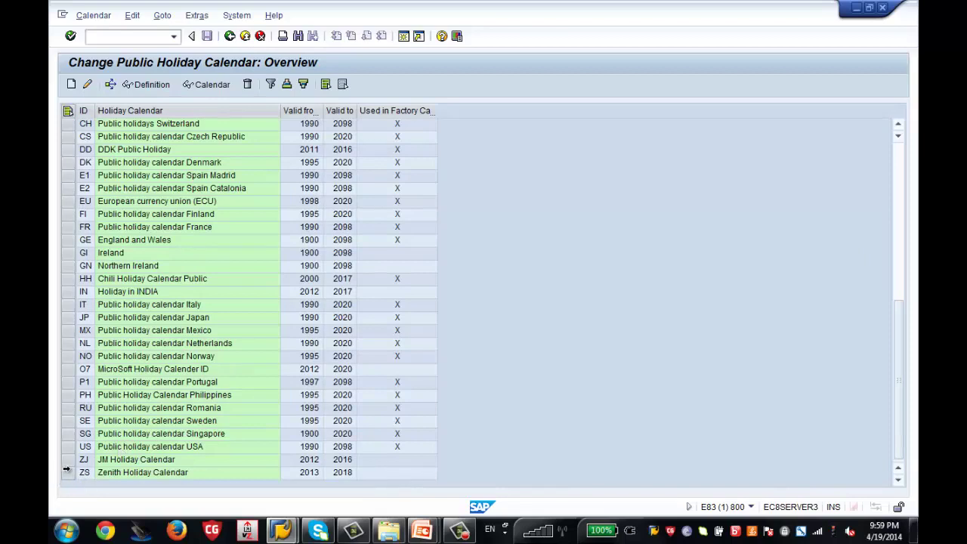
left_click(67, 473)
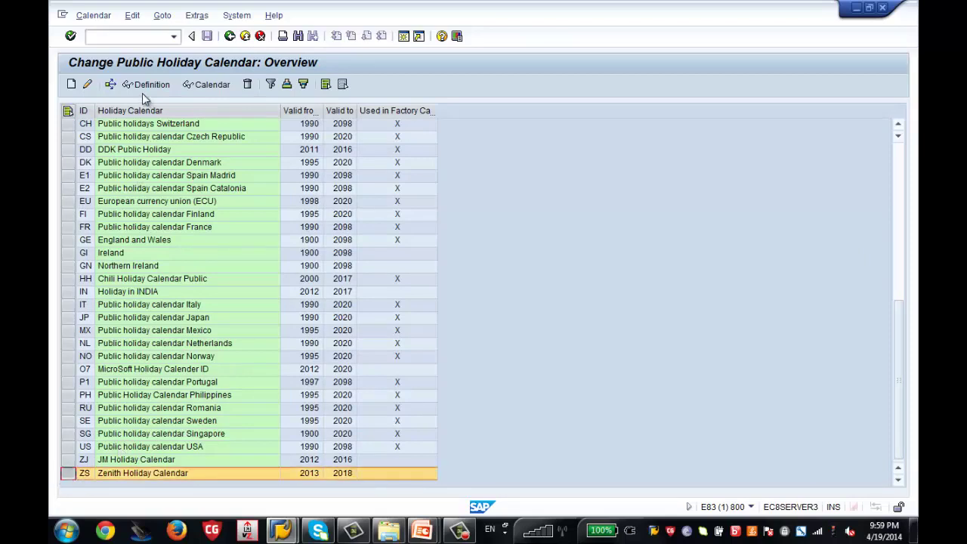
left_click(204, 86)
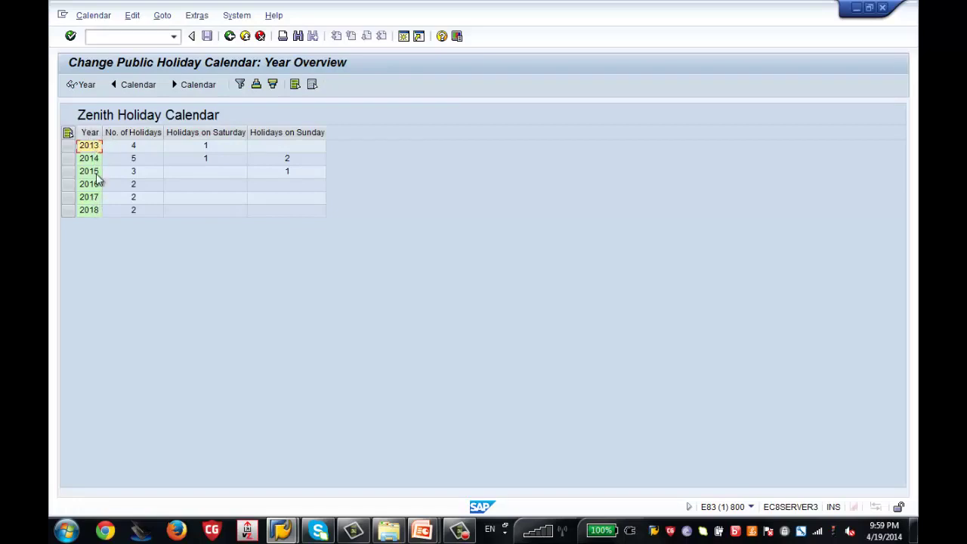
left_click(230, 37)
left_click(230, 38)
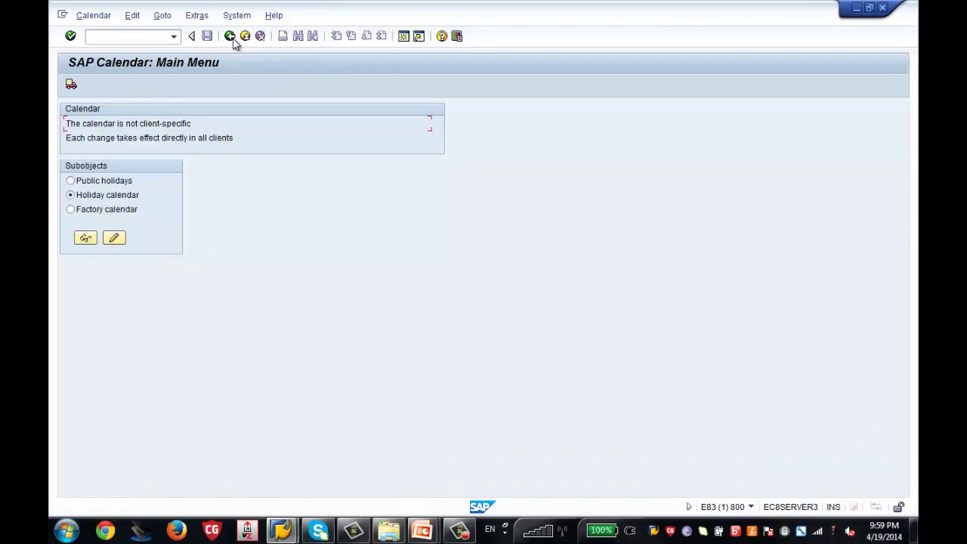
Open the holiday calendars for changing again and review the validity and assigned holidays of the ZS Zenith Holiday Calendar.
left_click(114, 239)
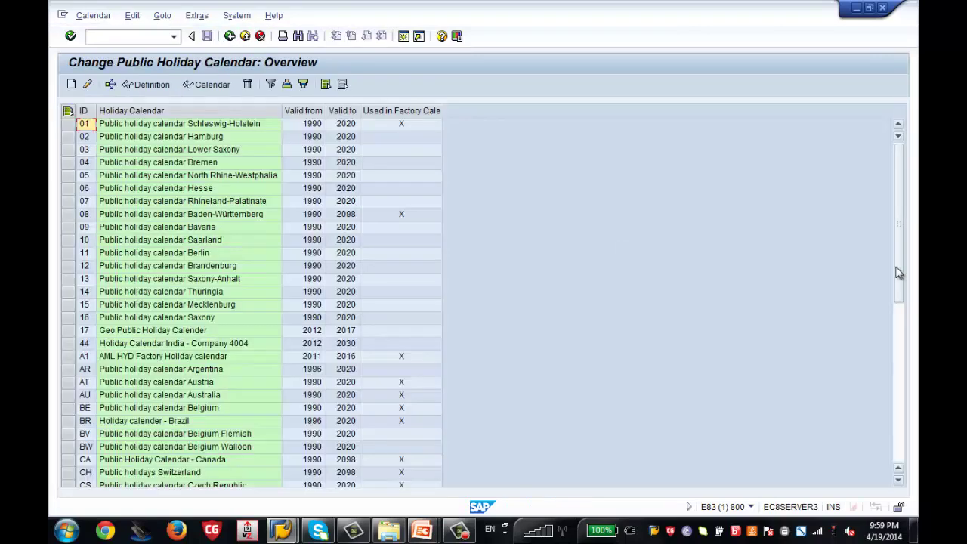
left_click(893, 447)
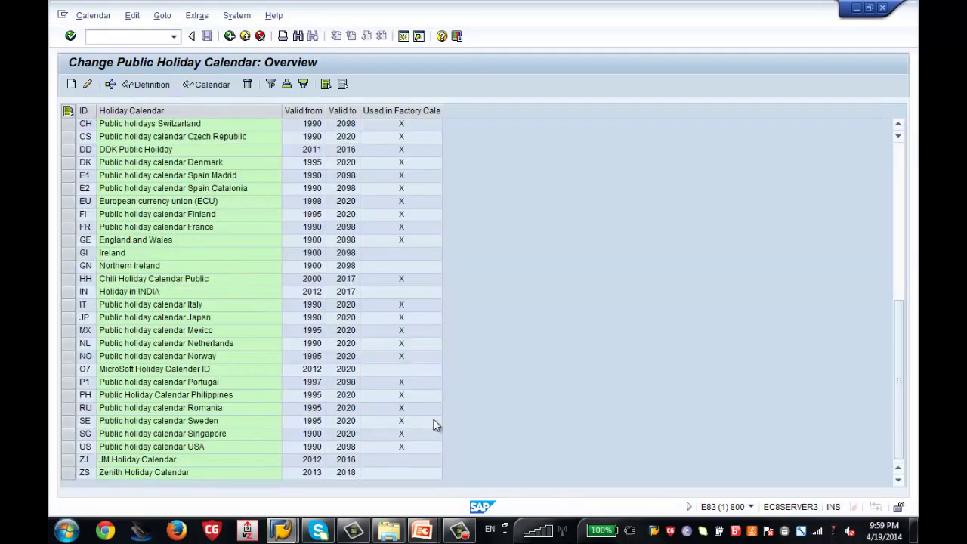
left_click(68, 473)
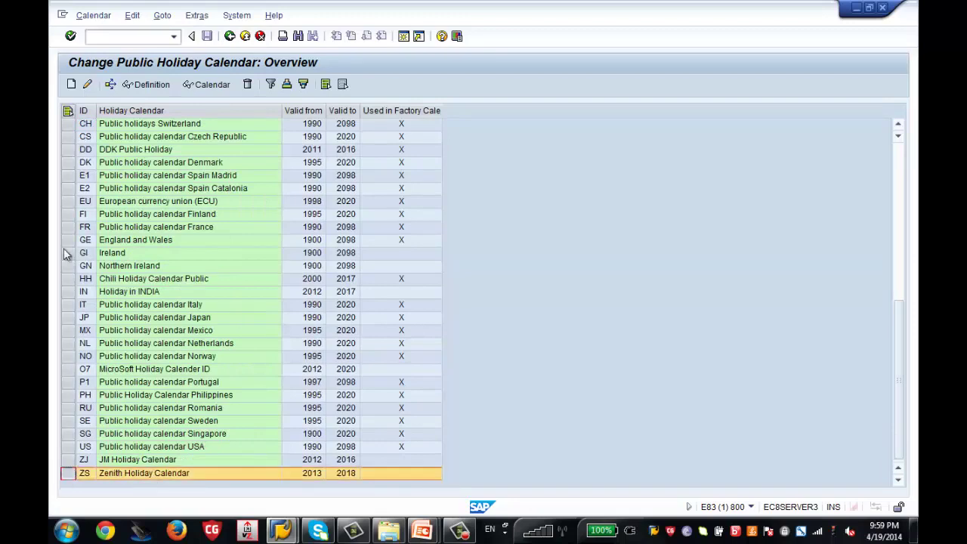
left_click(87, 85)
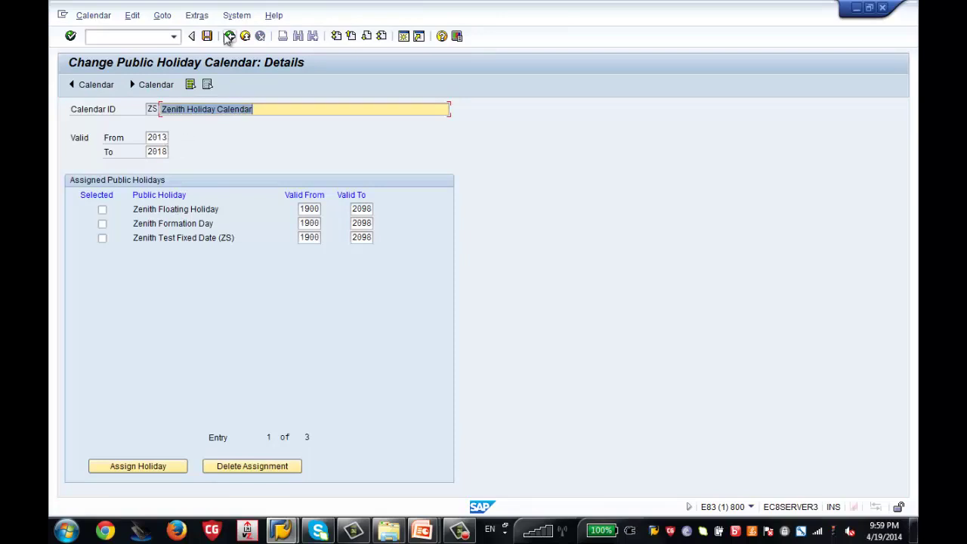
left_click(228, 37)
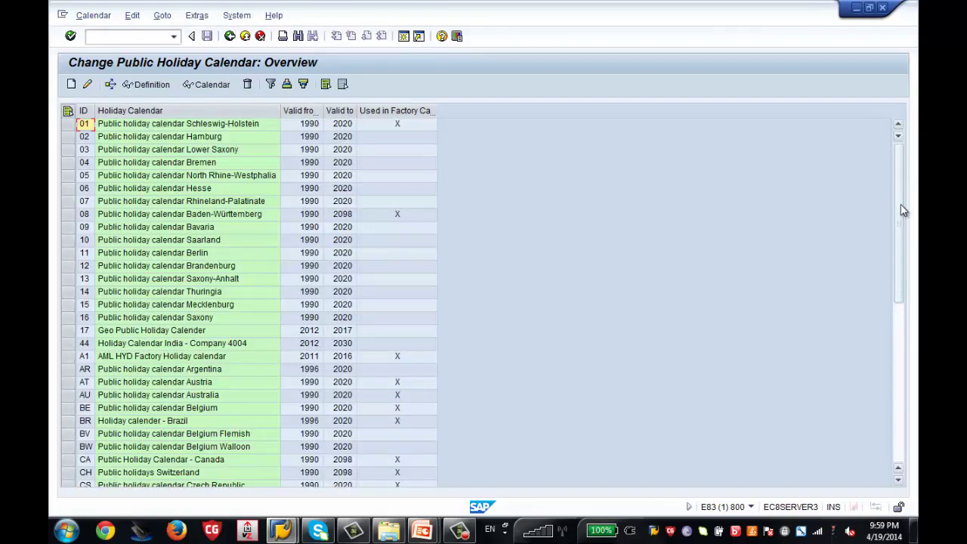
Display the Zenith Holiday Calendar for 2014, examine the original and moved holiday dates, and leave the year view.
left_click_drag(898, 211, 898, 389)
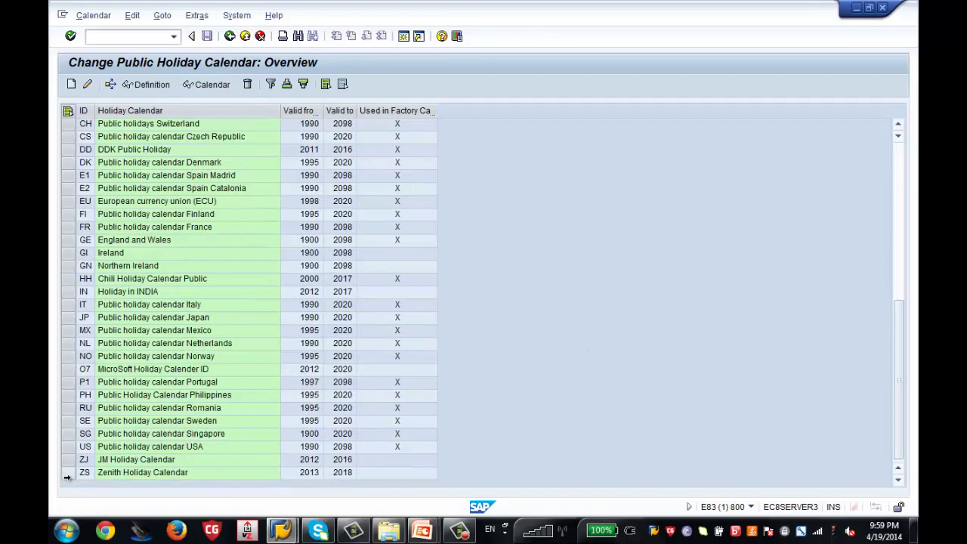
left_click(67, 473)
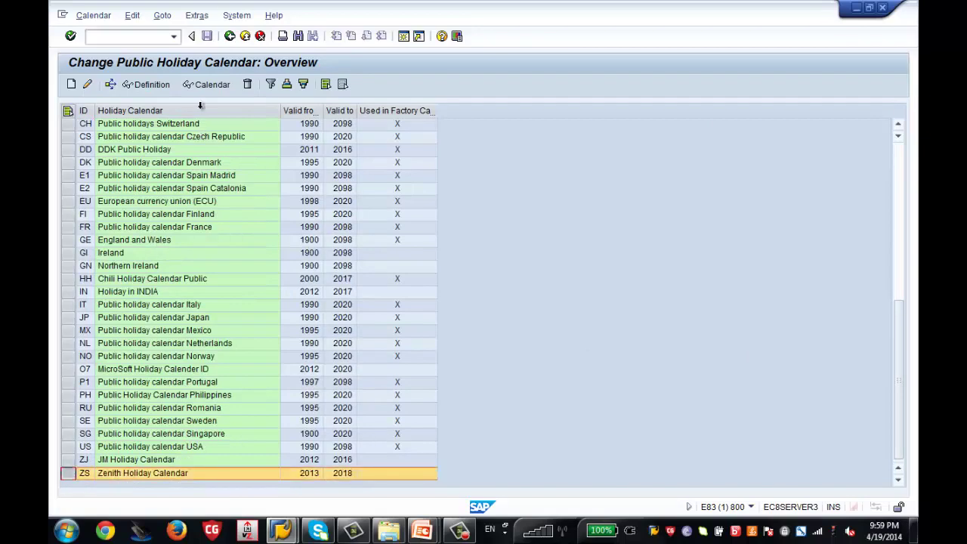
left_click(203, 86)
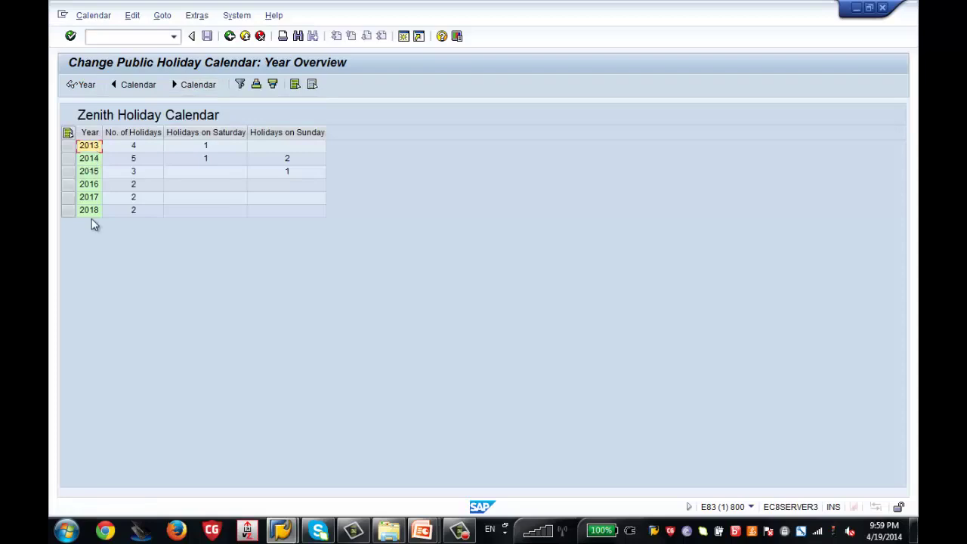
left_click(67, 159)
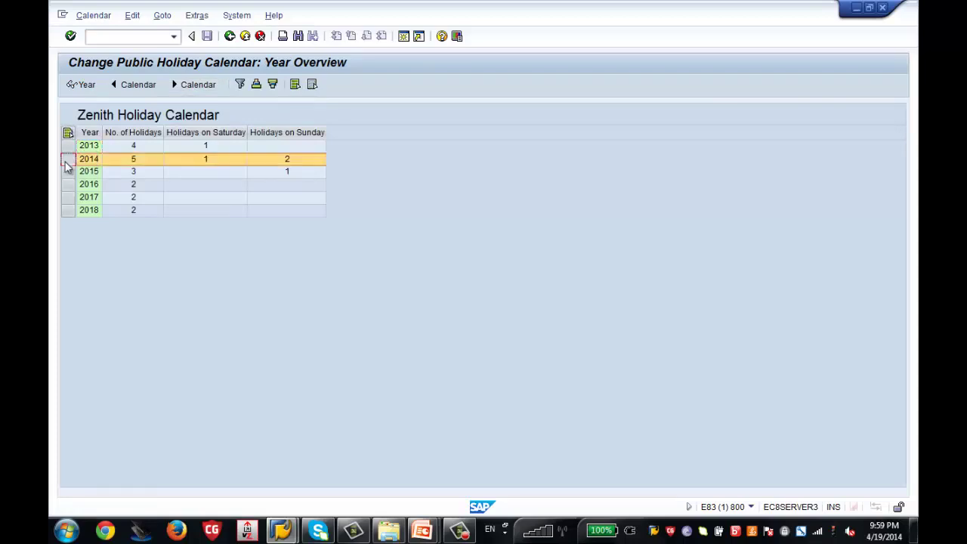
left_click(75, 86)
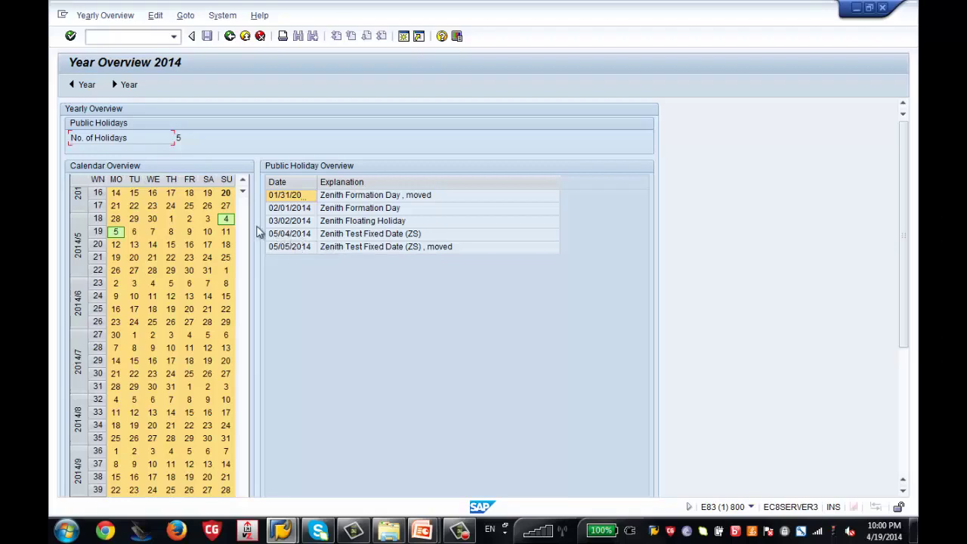
mouse_move(232, 228)
left_click(232, 39)
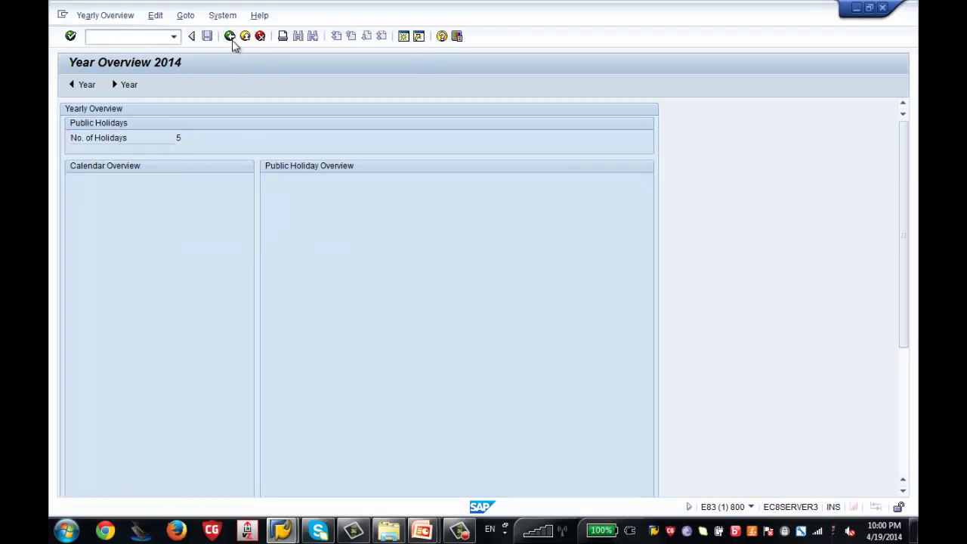